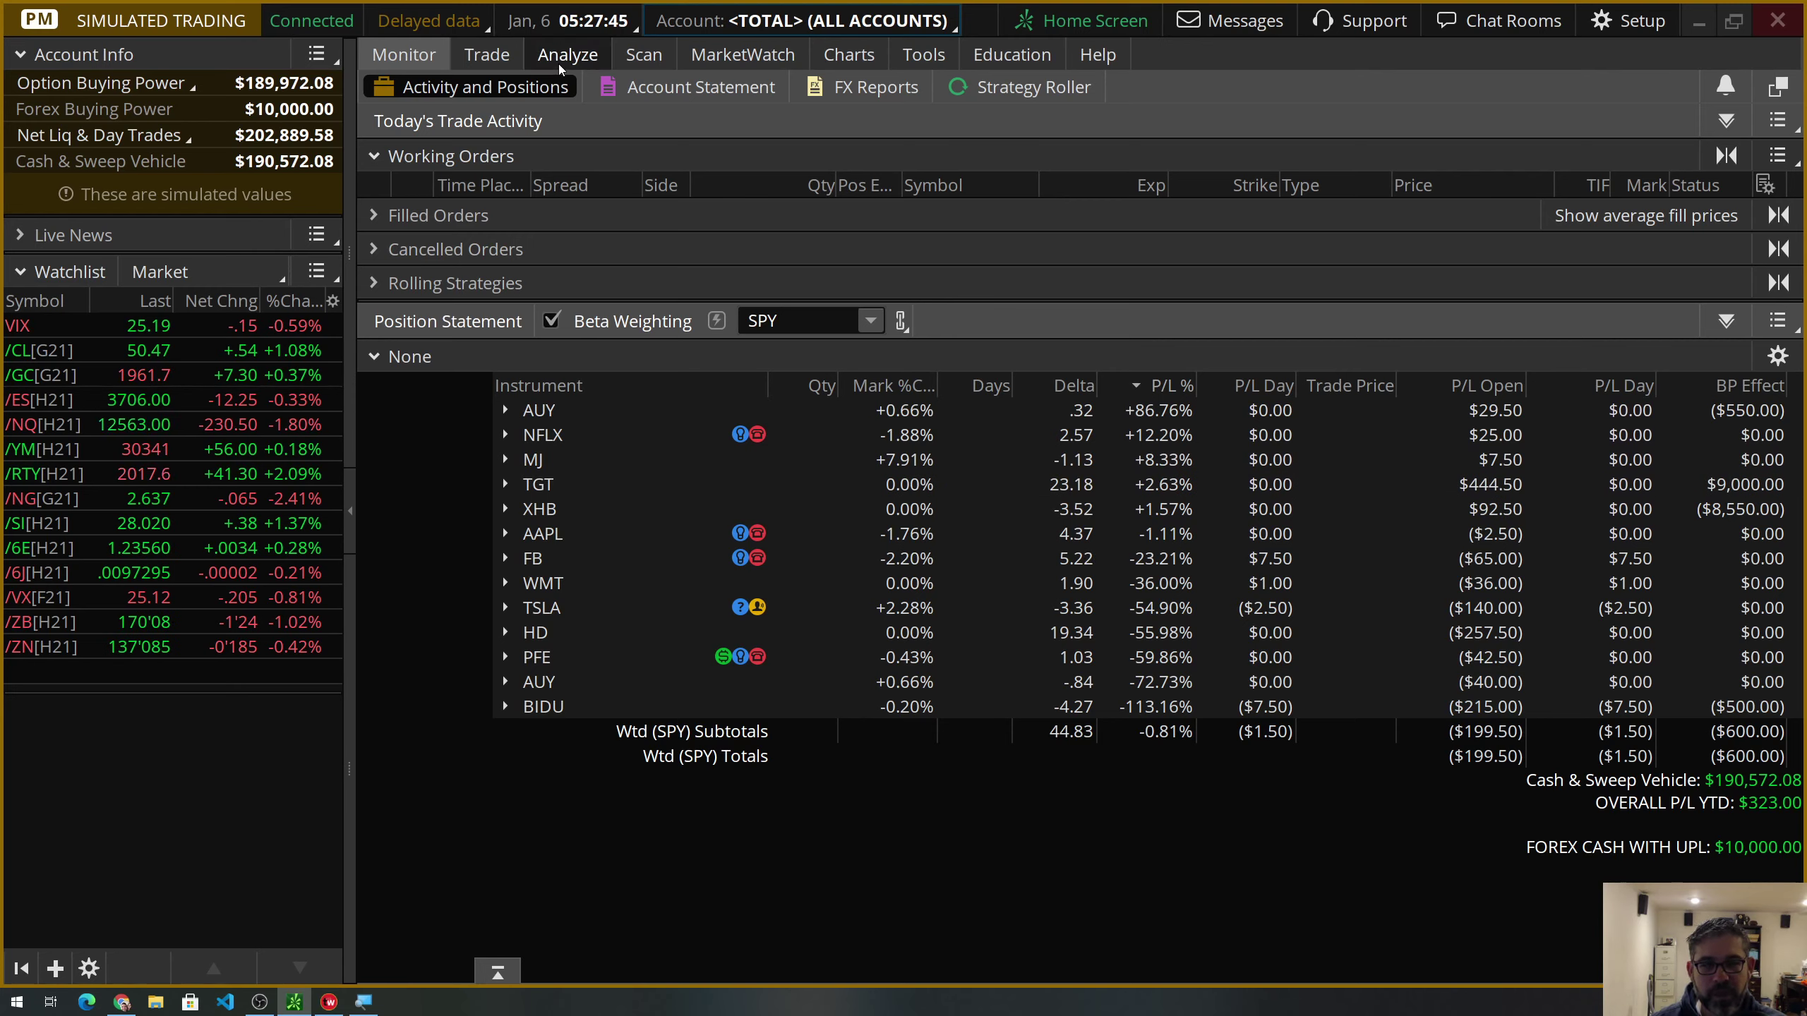
Open MJ's risk profile, then switch to its one-year daily candlestick chart.
mouse_move(559, 64)
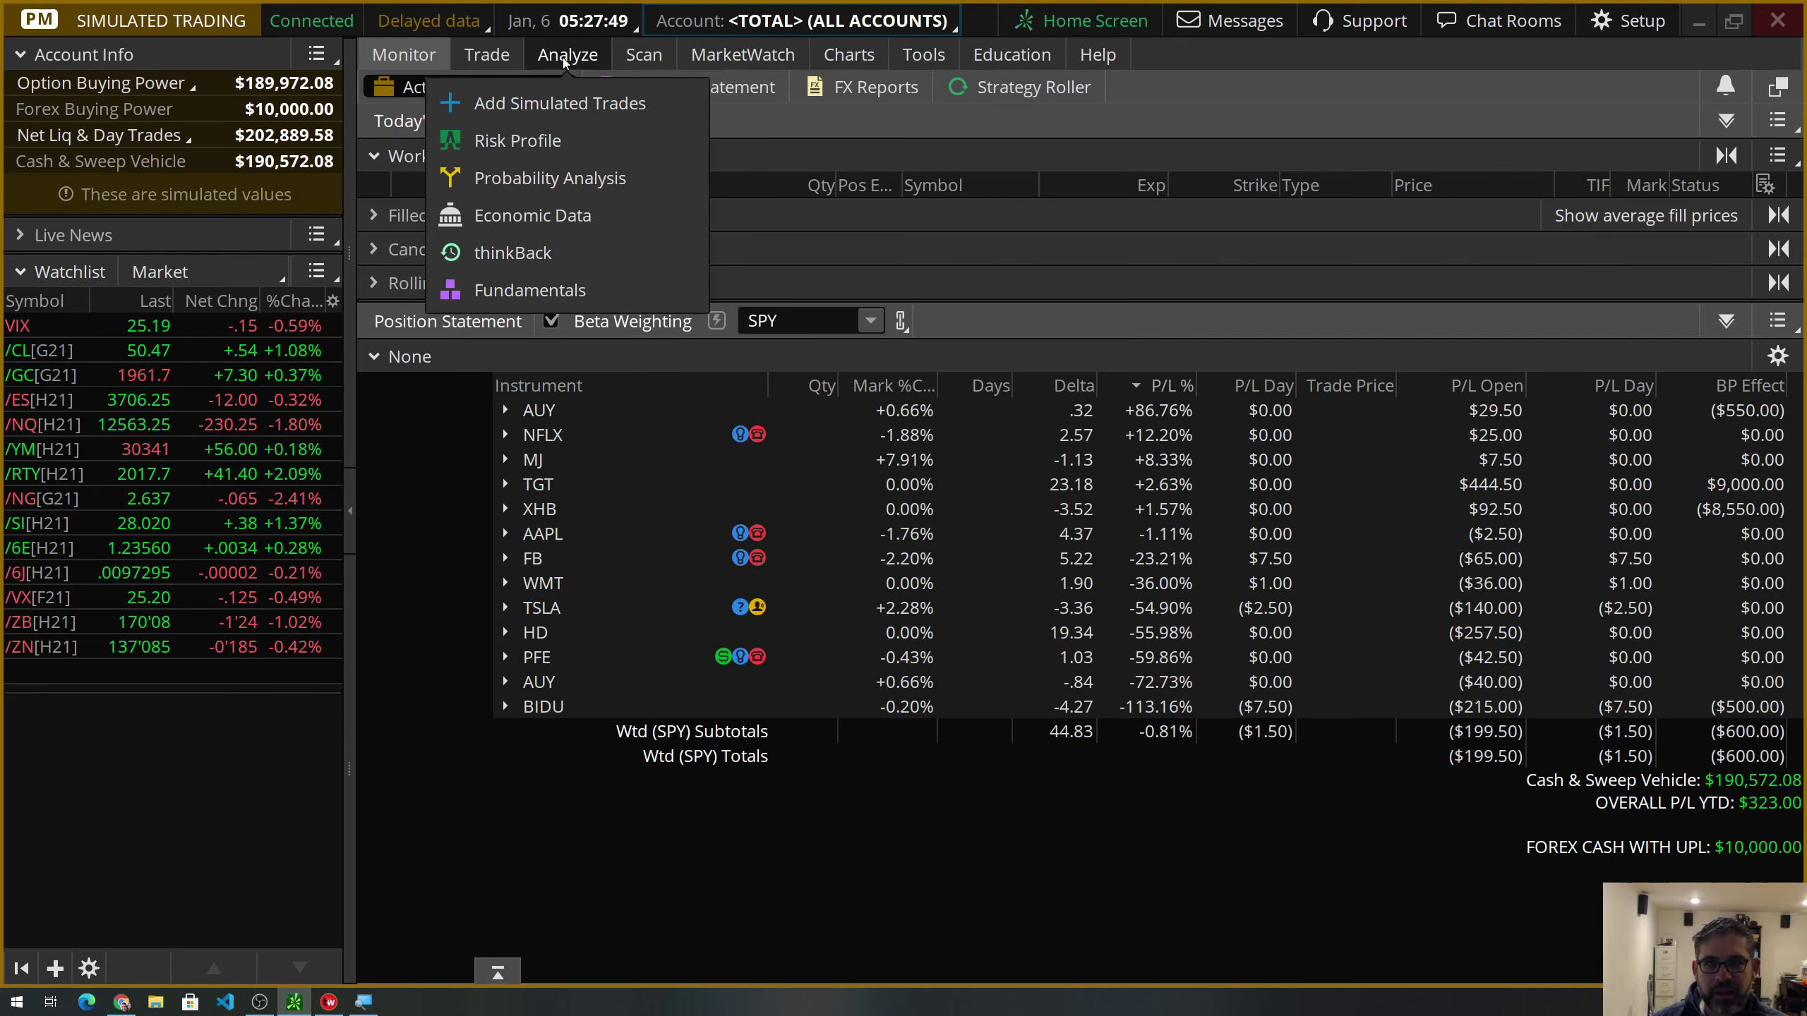
left_click(566, 56)
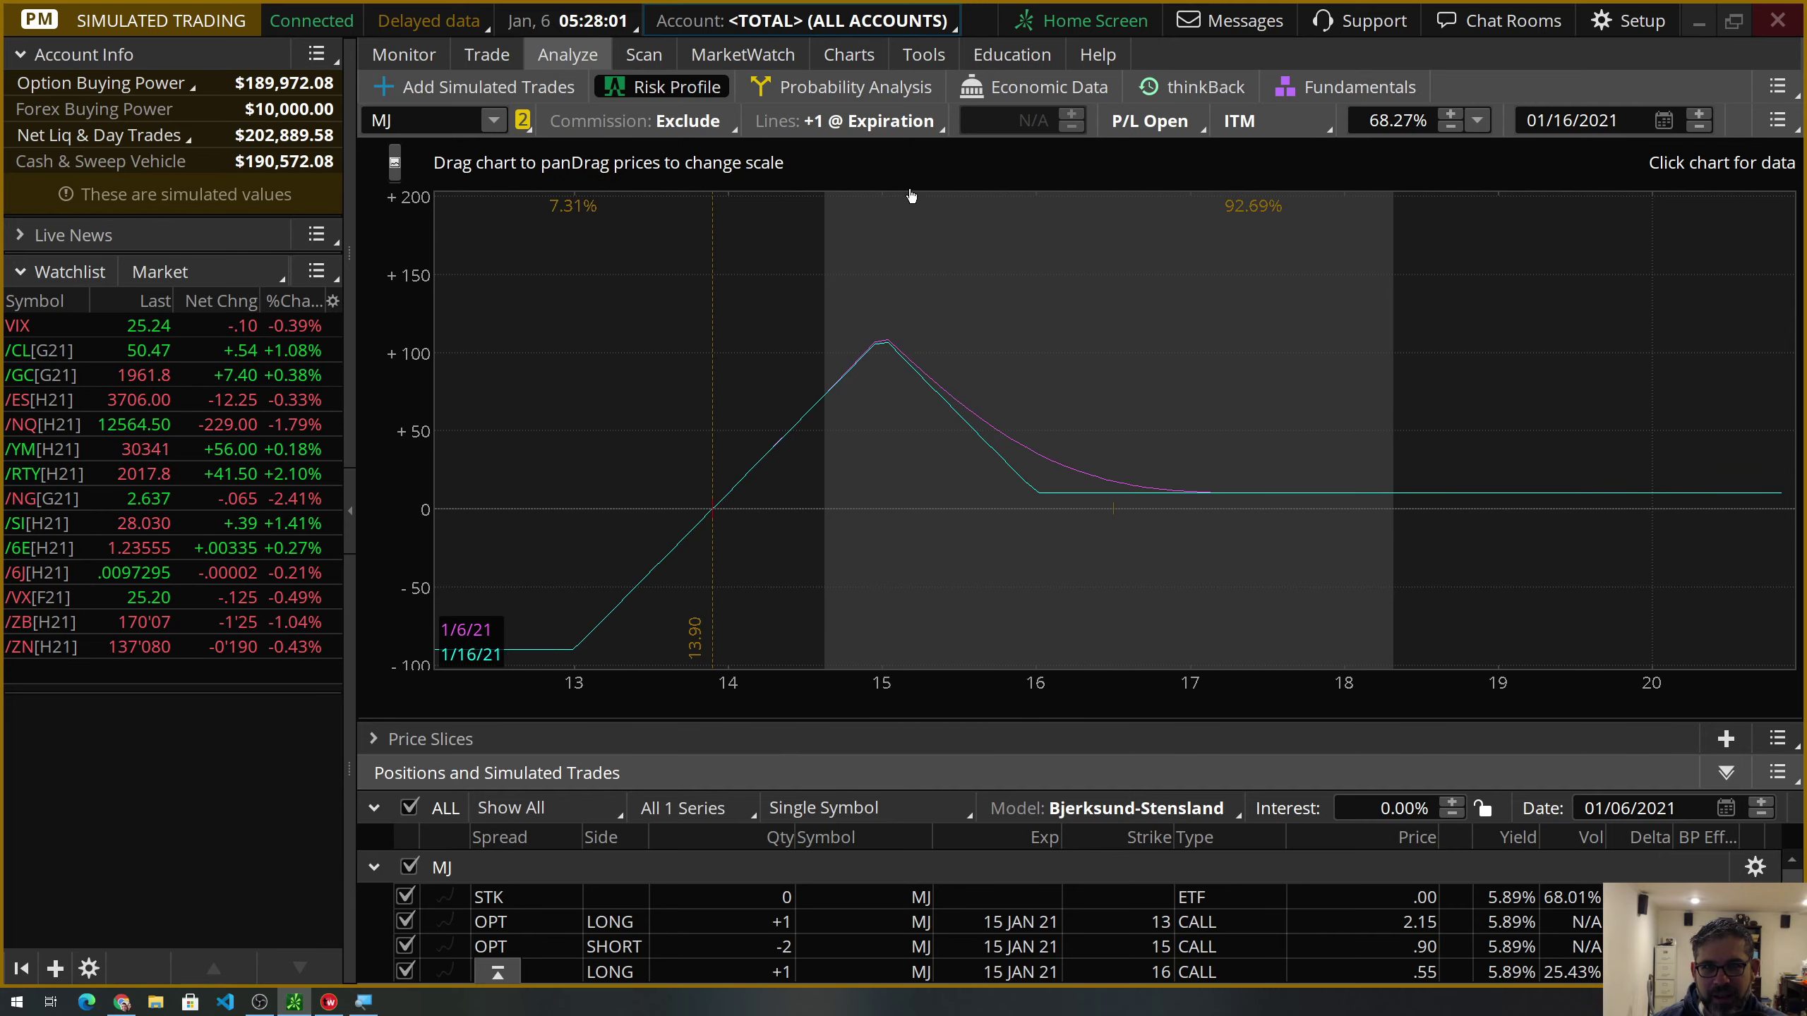
left_click(849, 54)
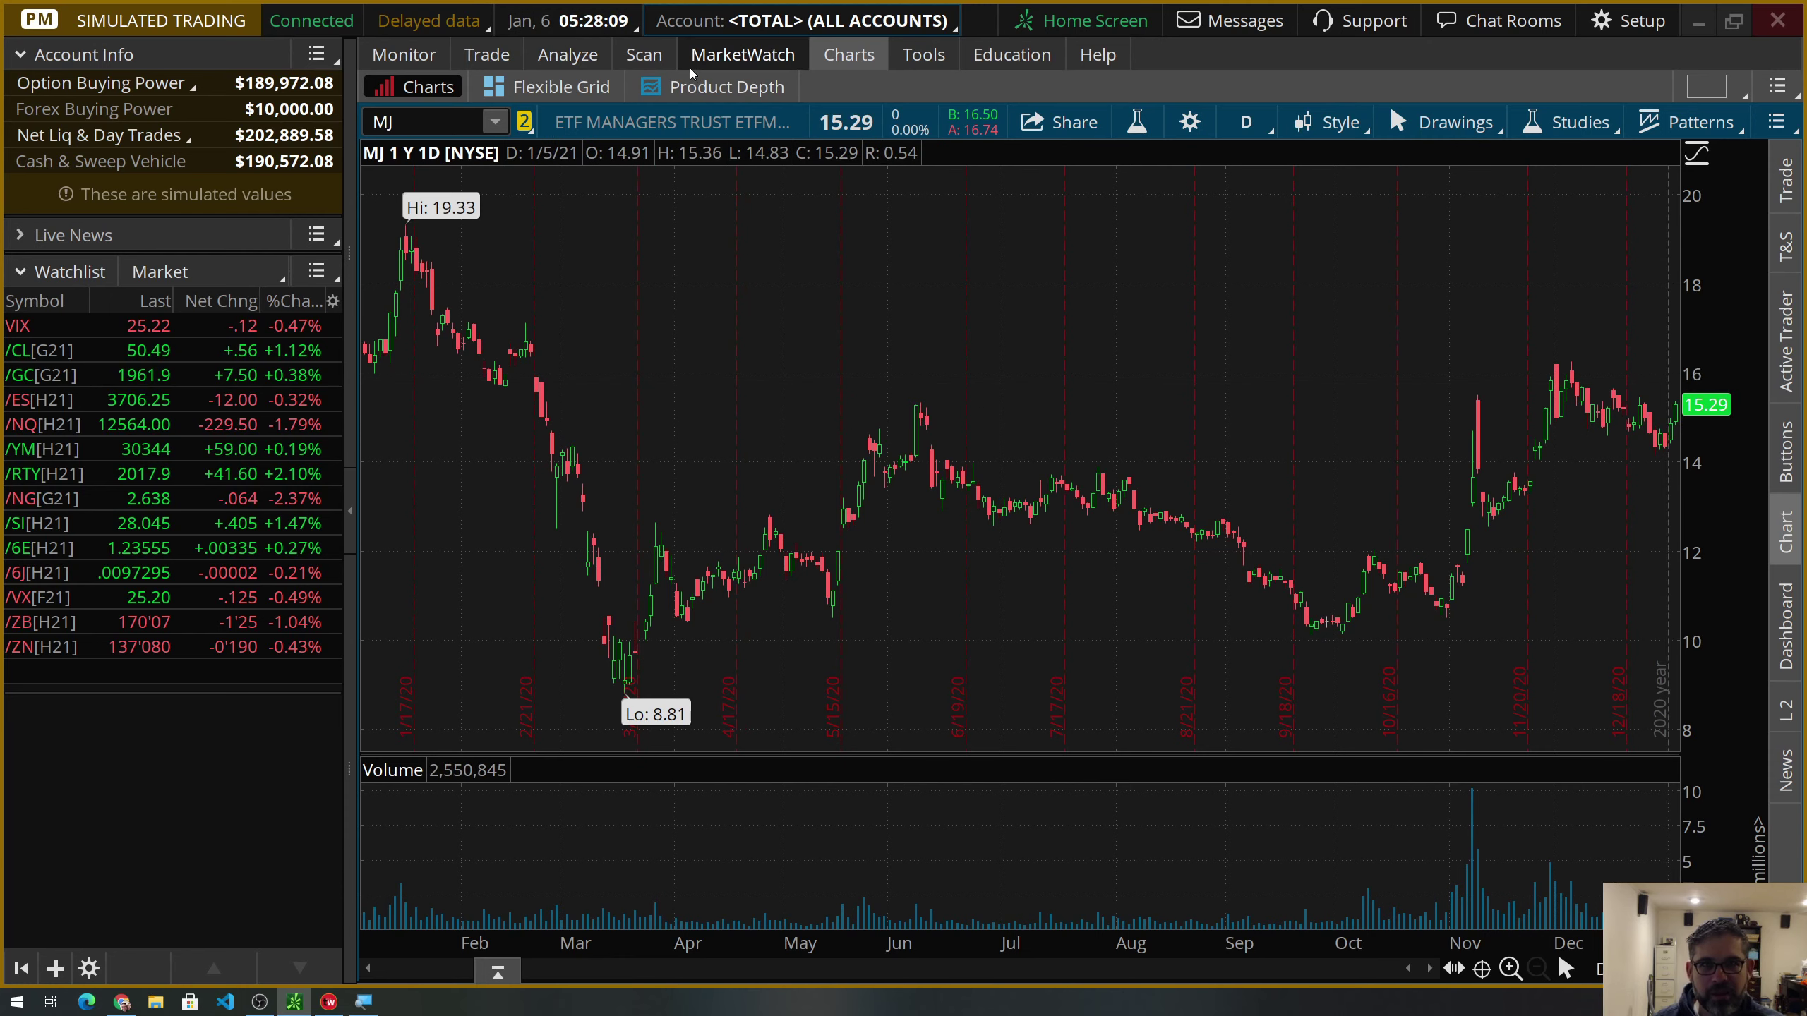
Pick TGT from the positions symbol list to replace MJ.
mouse_move(670, 61)
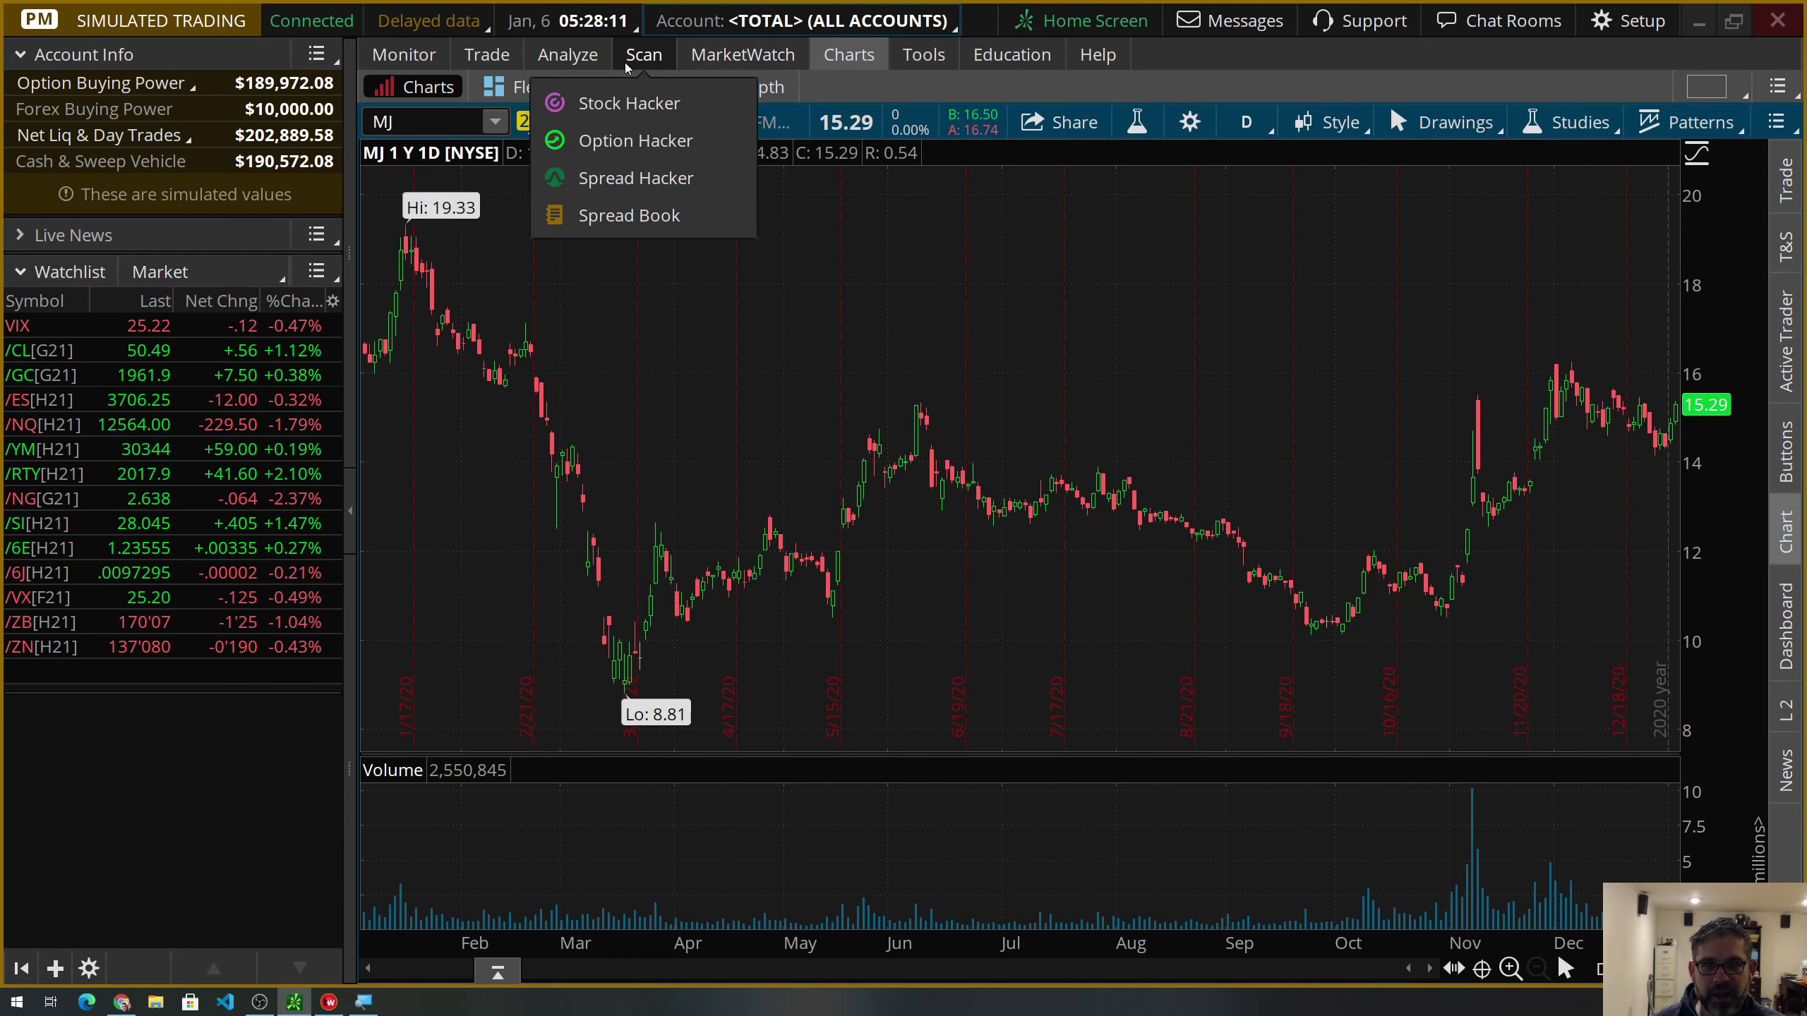
mouse_move(422, 67)
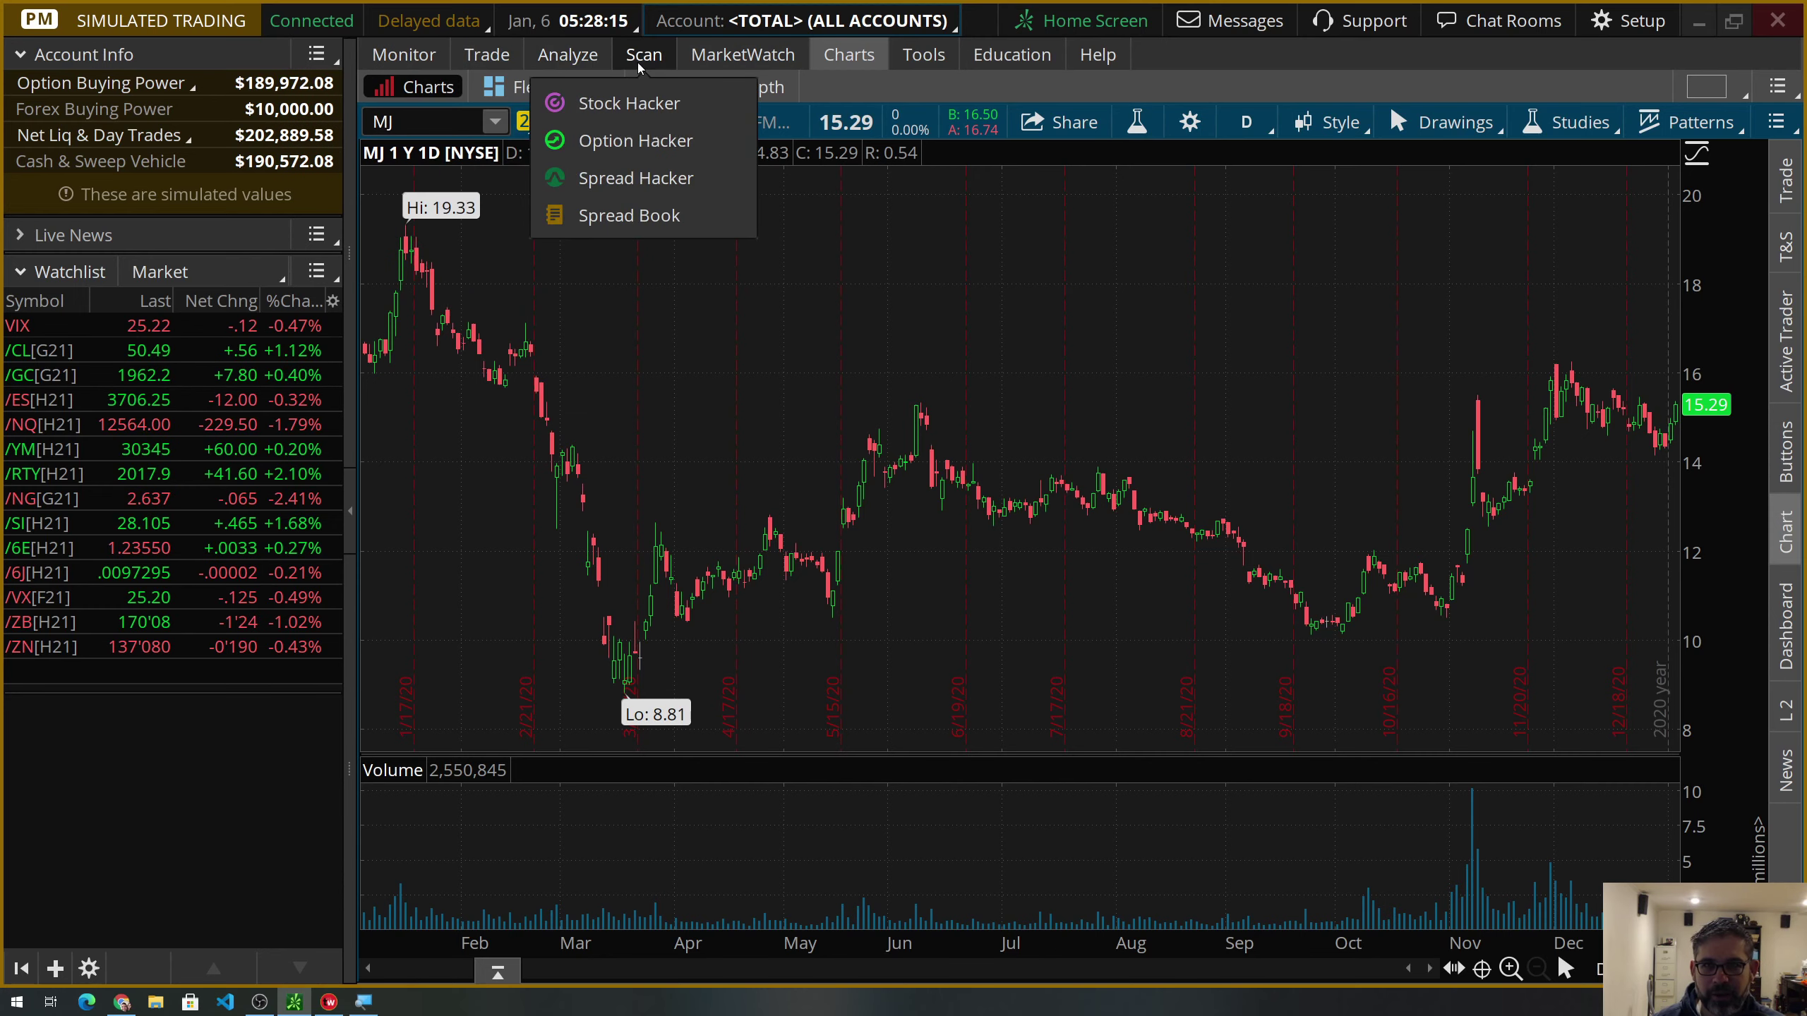
left_click(494, 122)
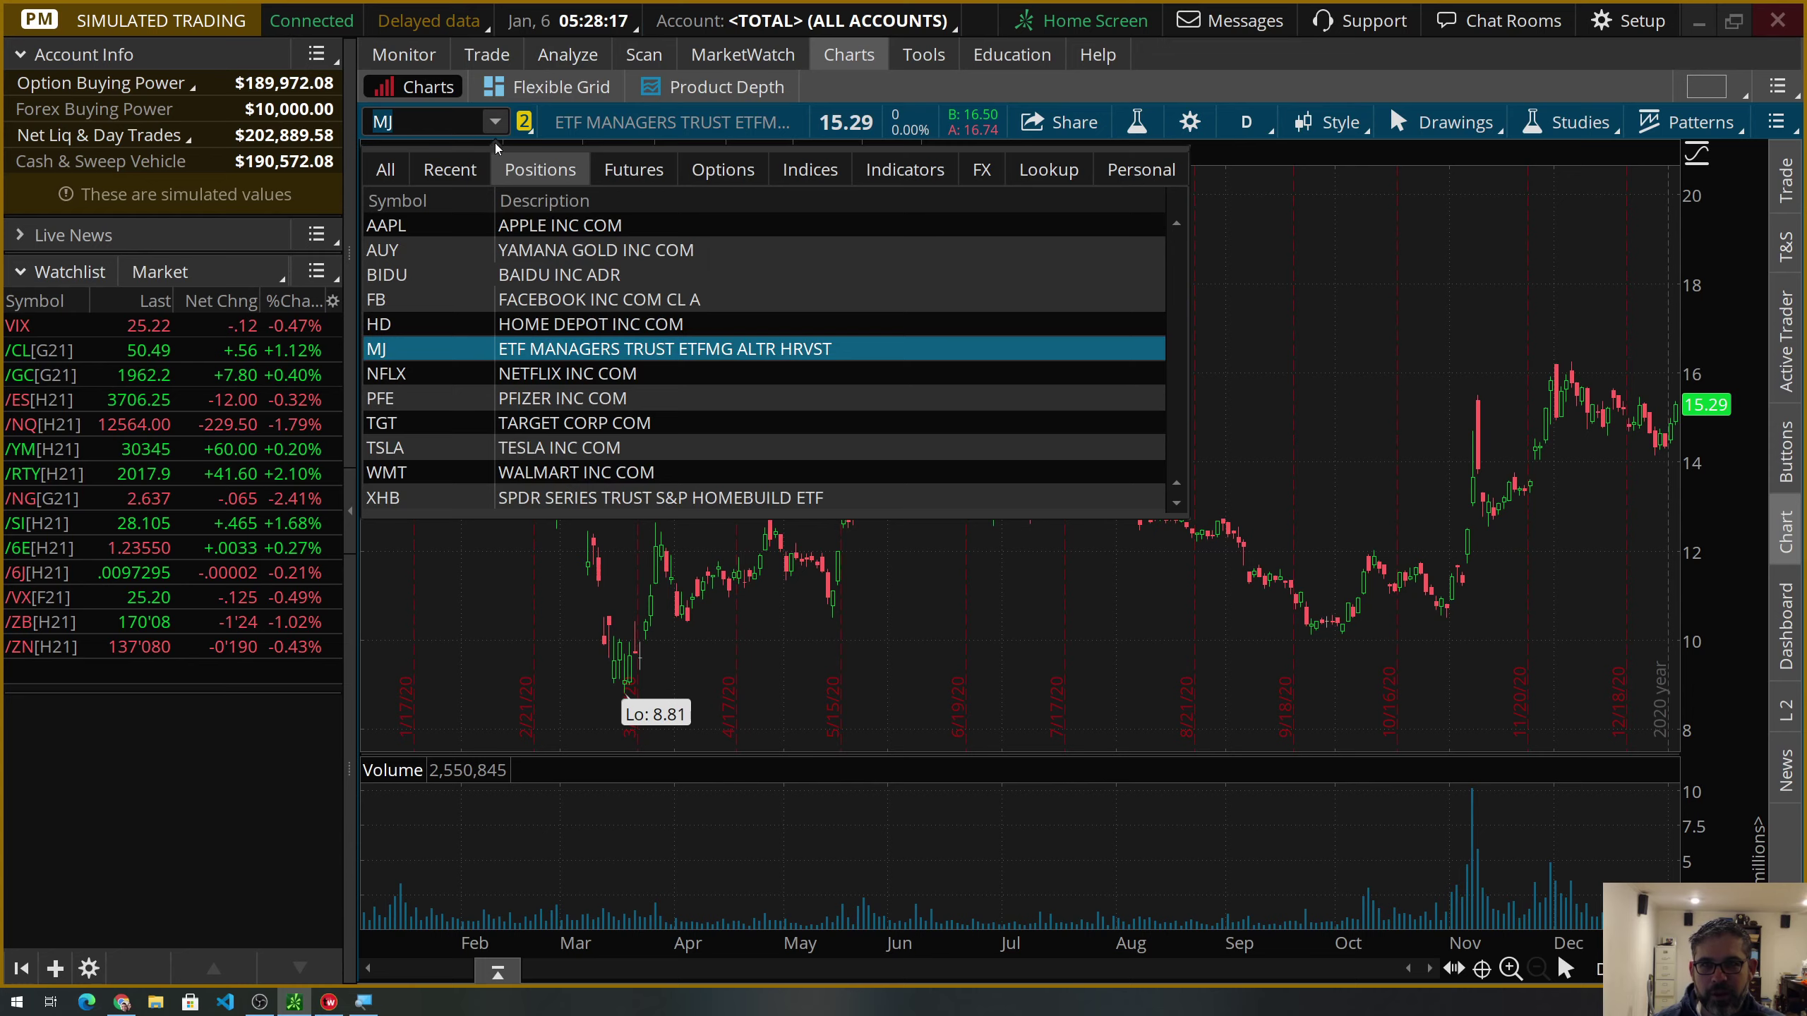
left_click(431, 422)
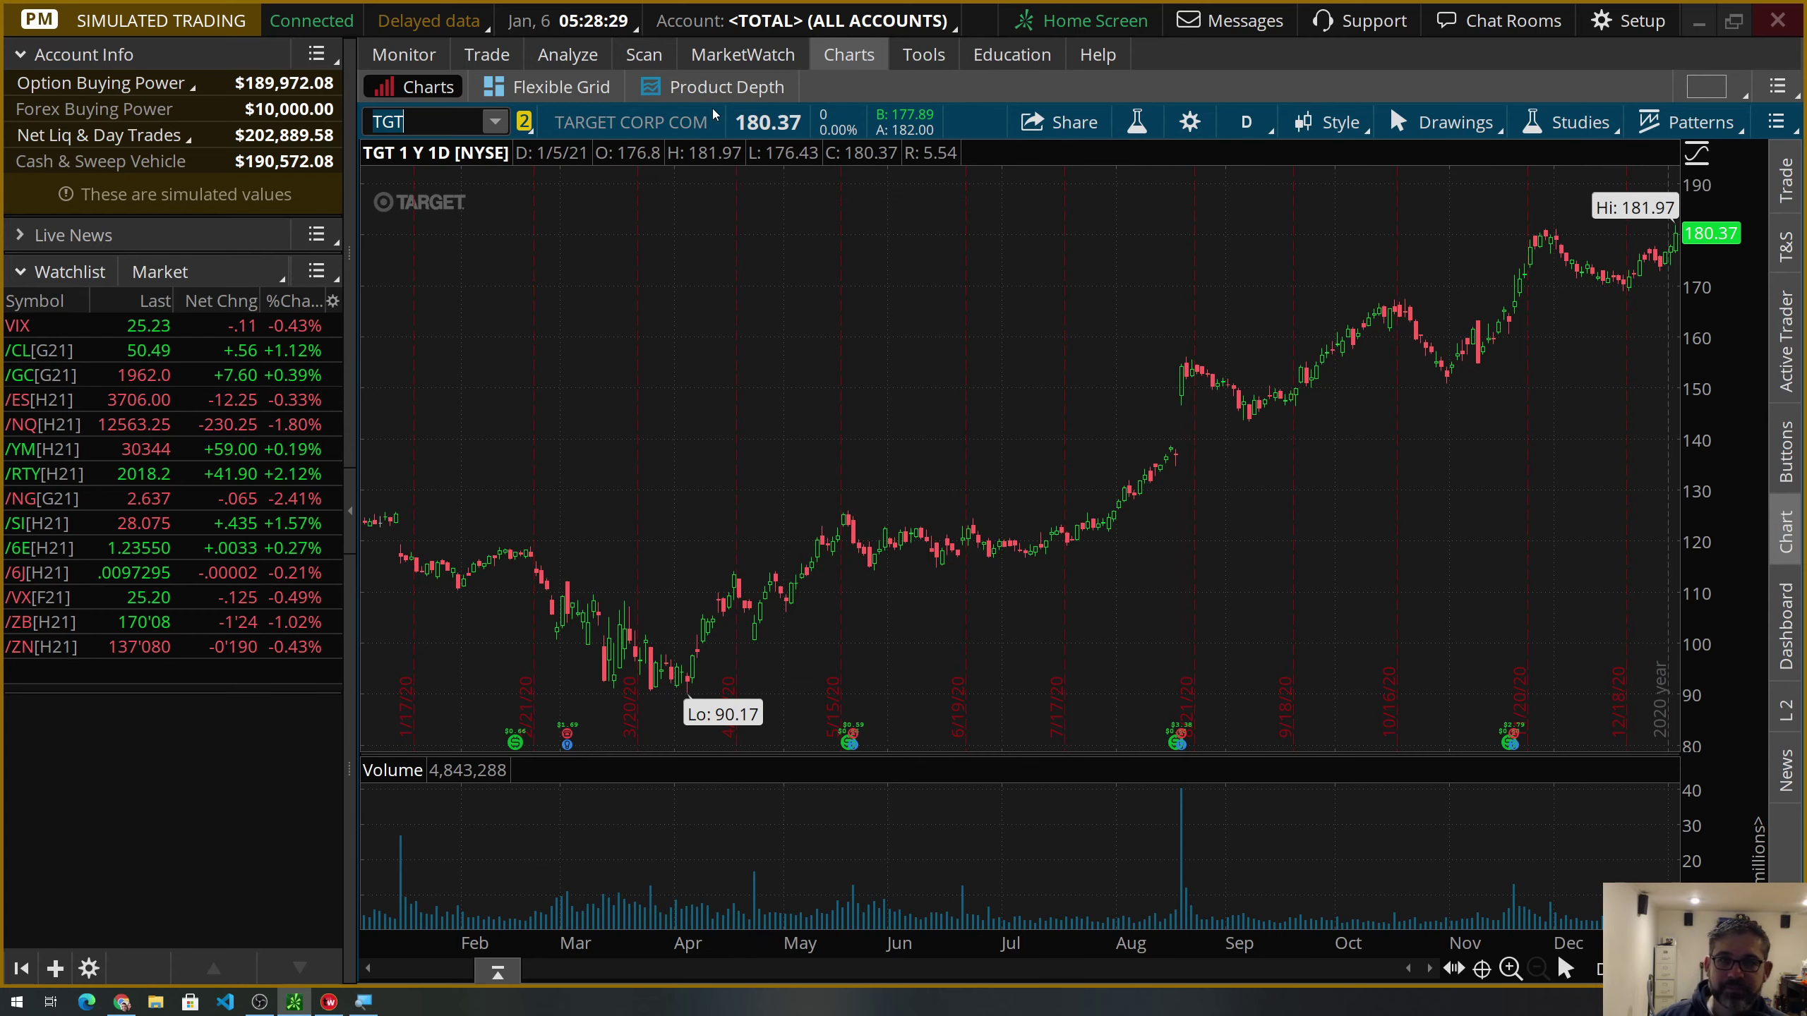
Open TGT's risk profile and include the long 100 shares with the short 180 call.
mouse_move(567, 55)
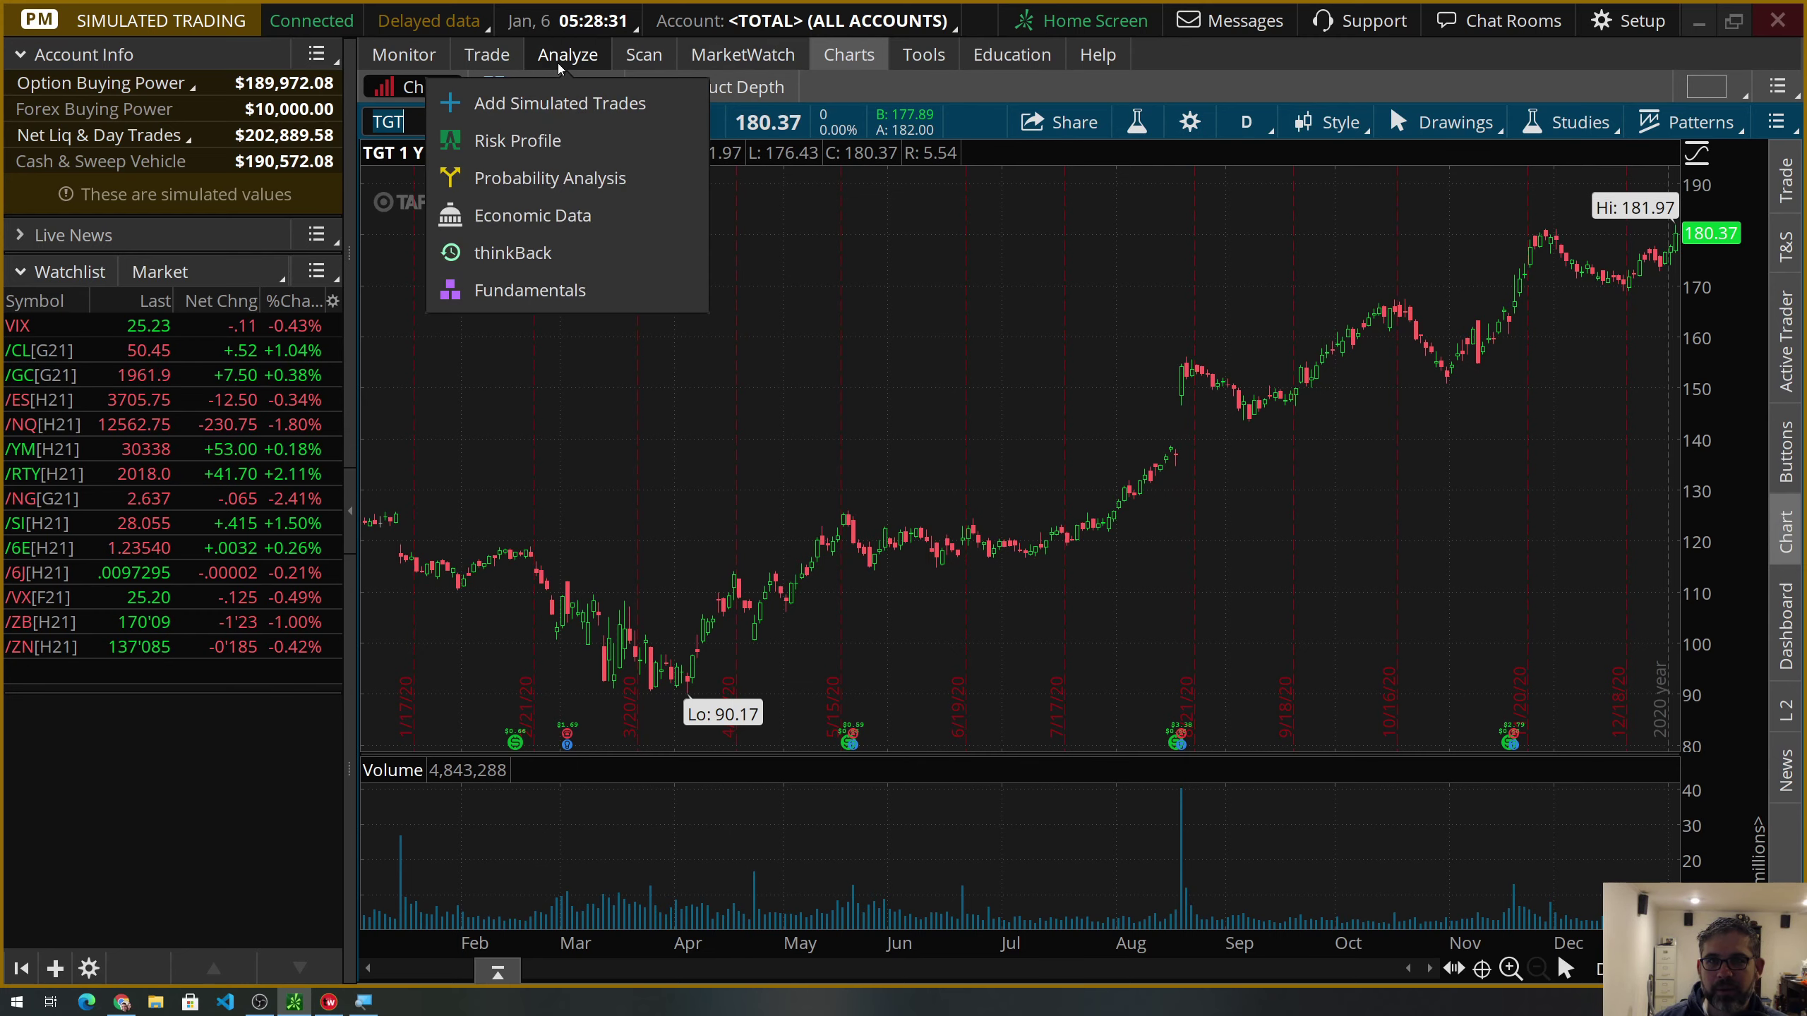
left_click(576, 127)
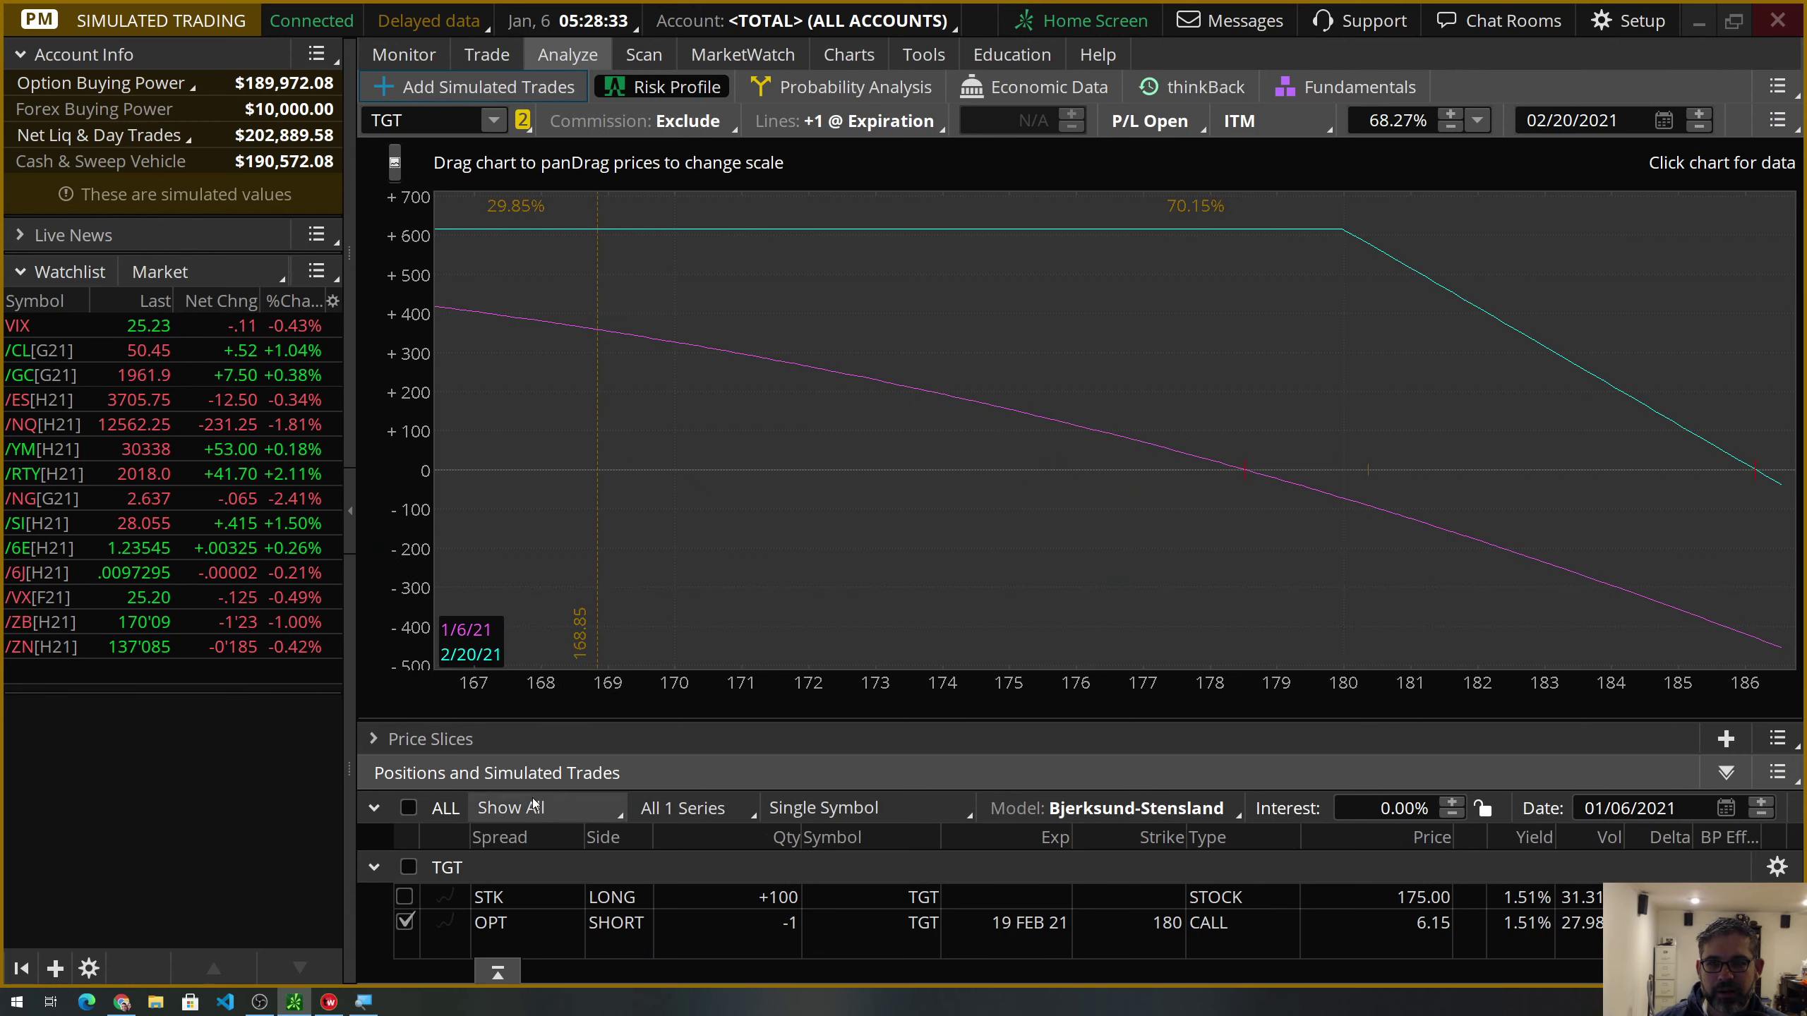
left_click(405, 896)
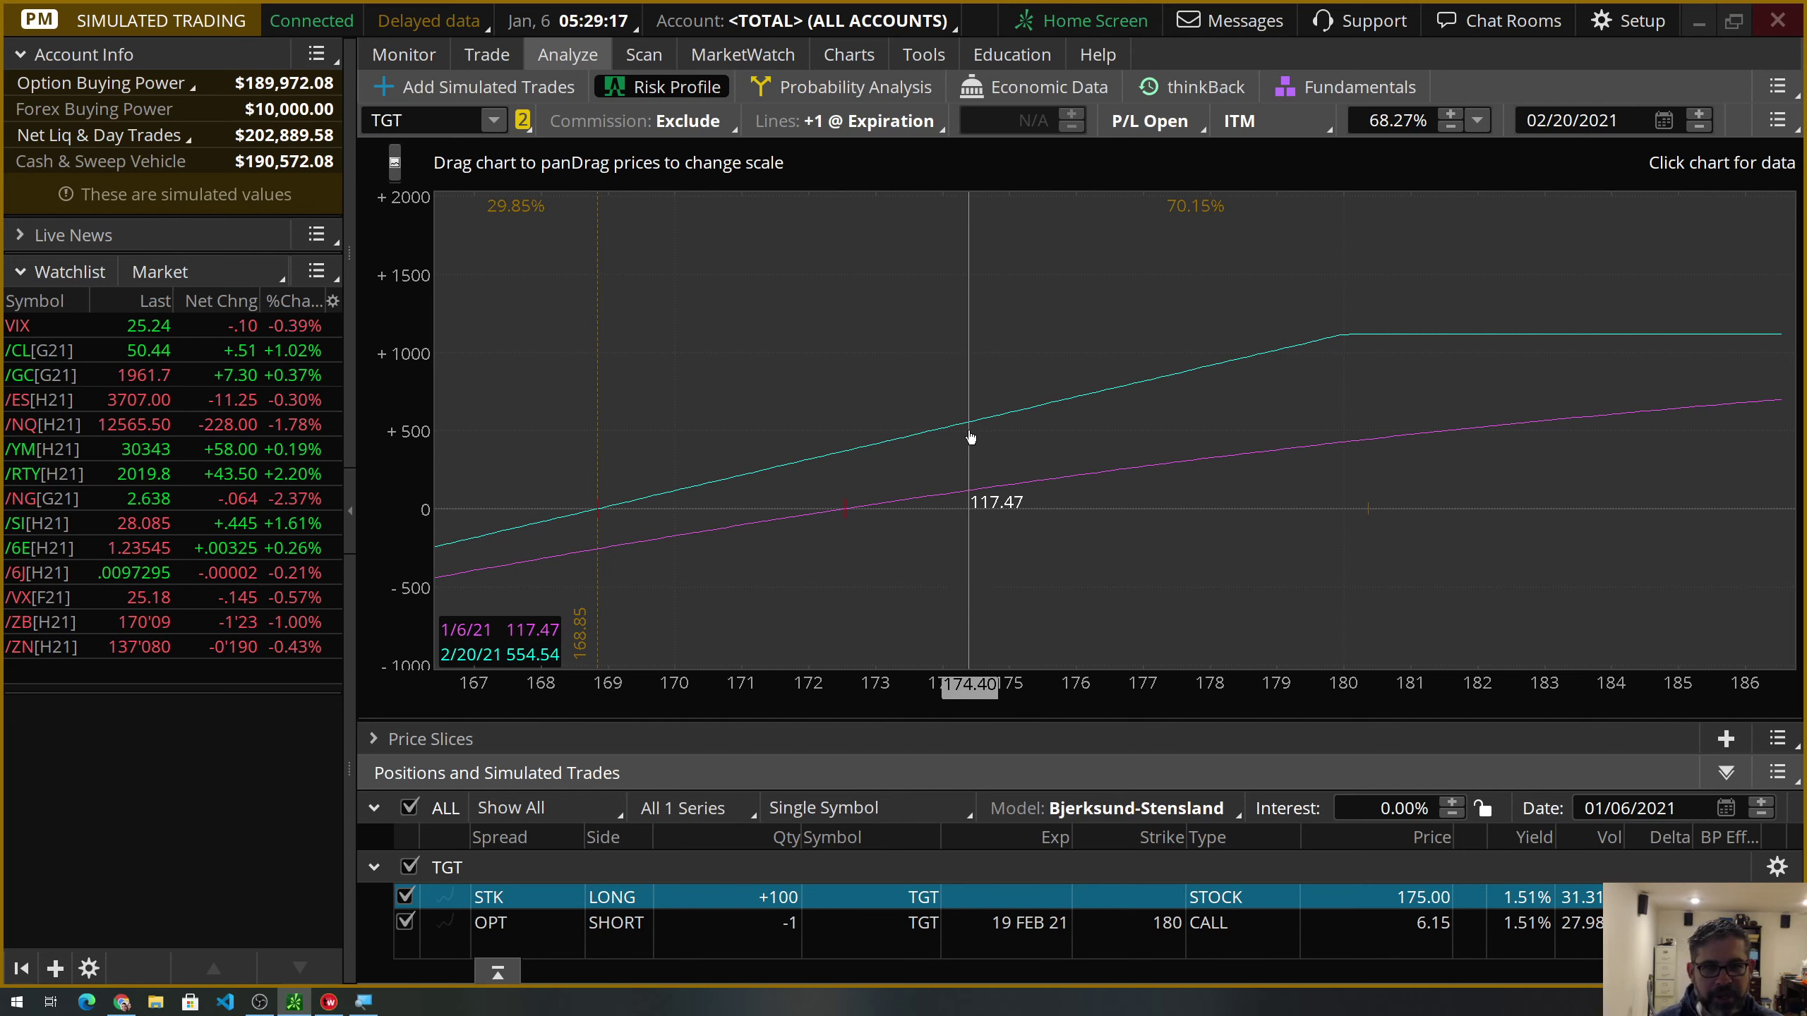
Switch the risk profile to XHB, then open Add Simulated Trades with XHB's option chain.
left_click(493, 120)
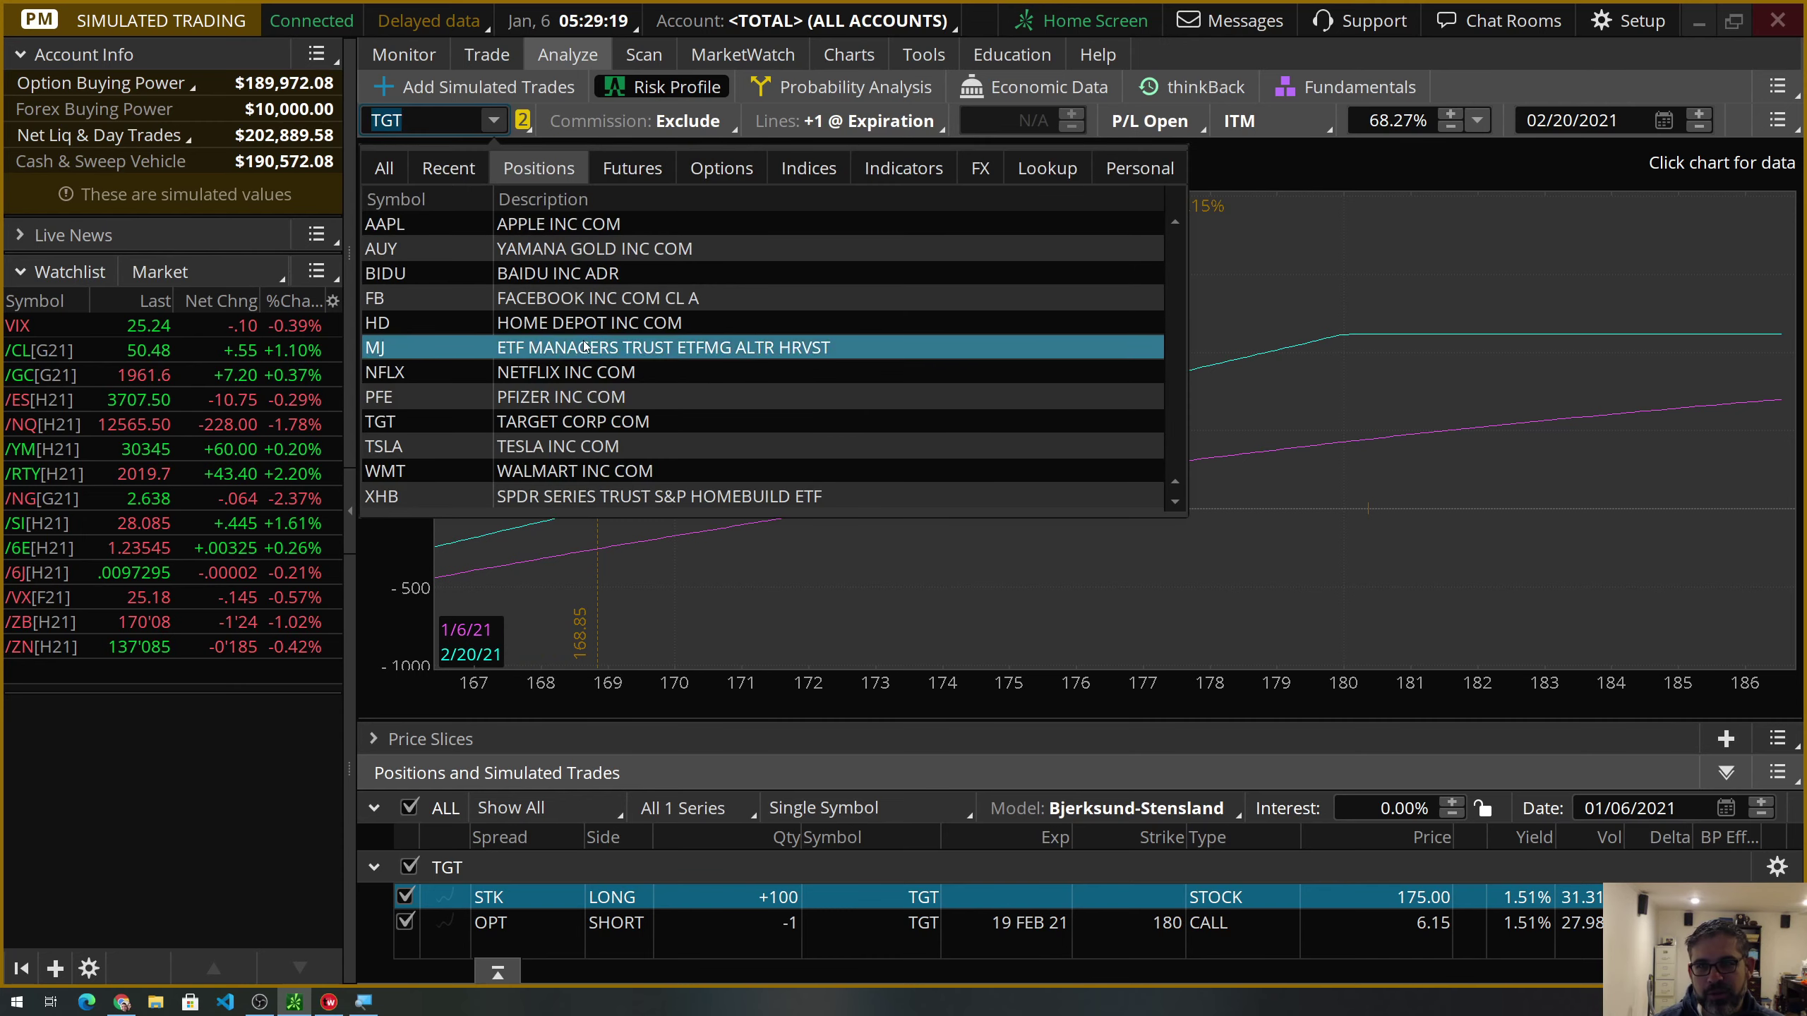
left_click(440, 501)
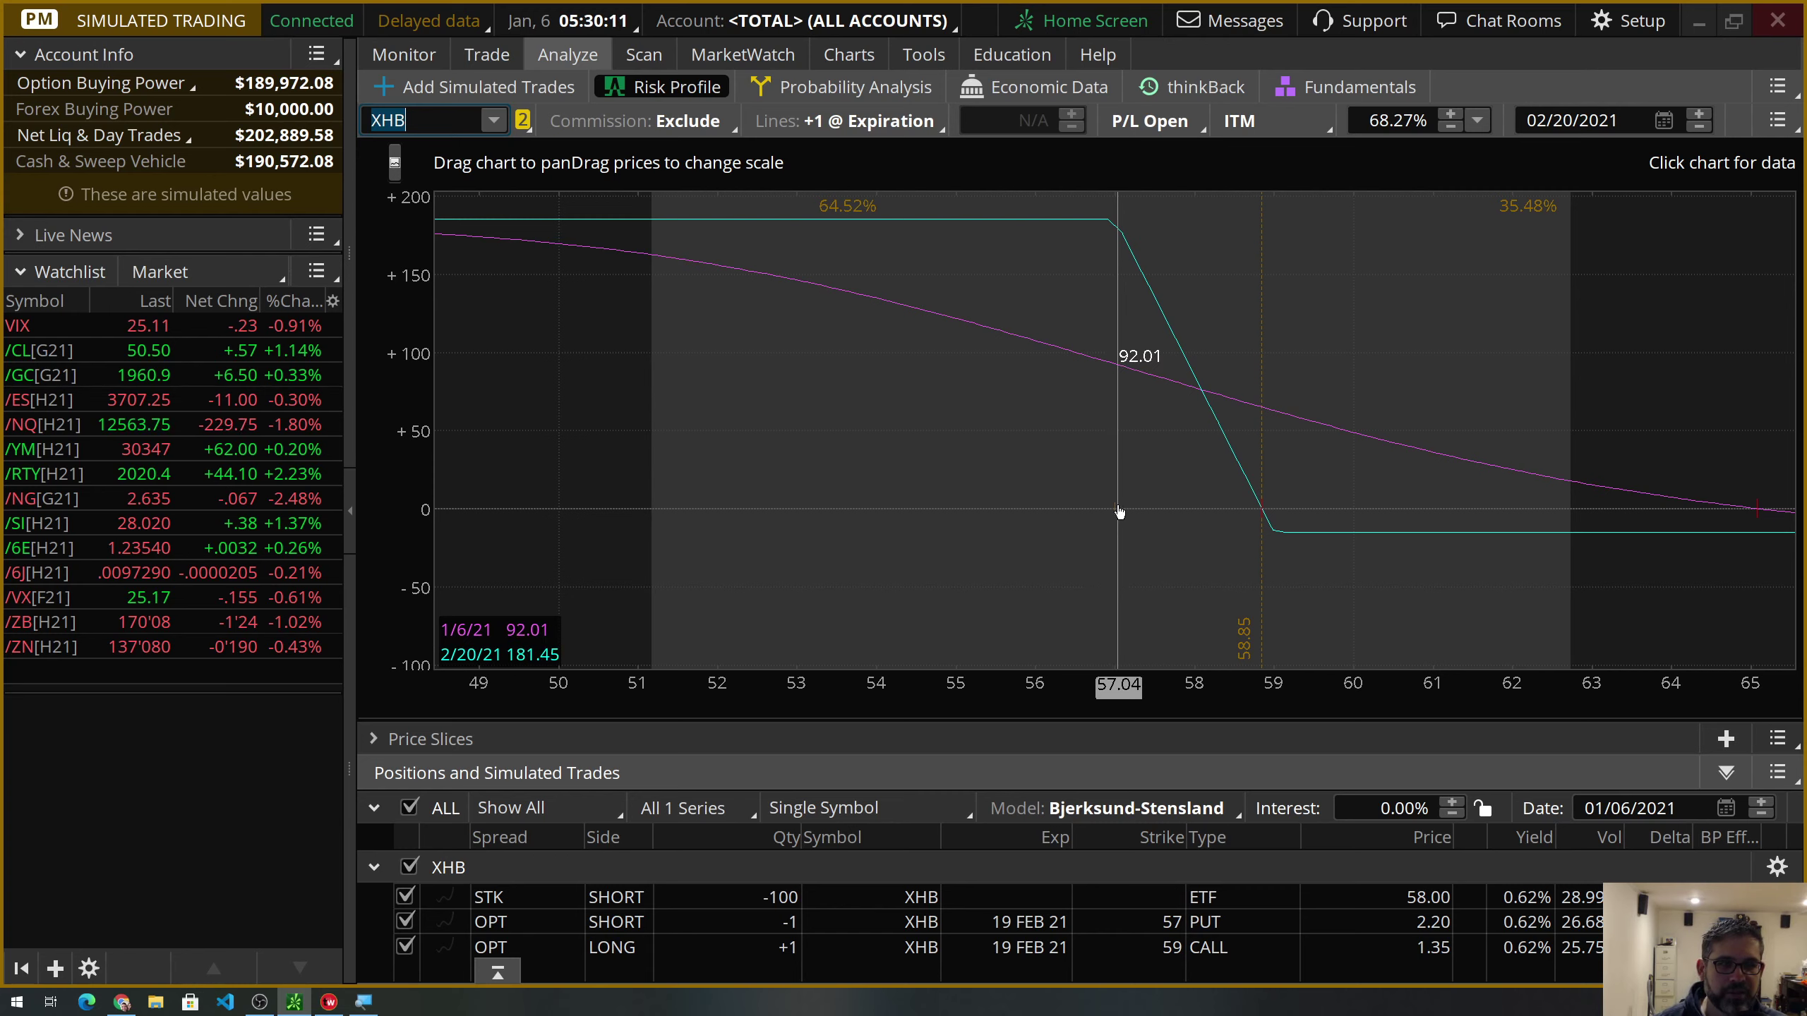
left_click(395, 59)
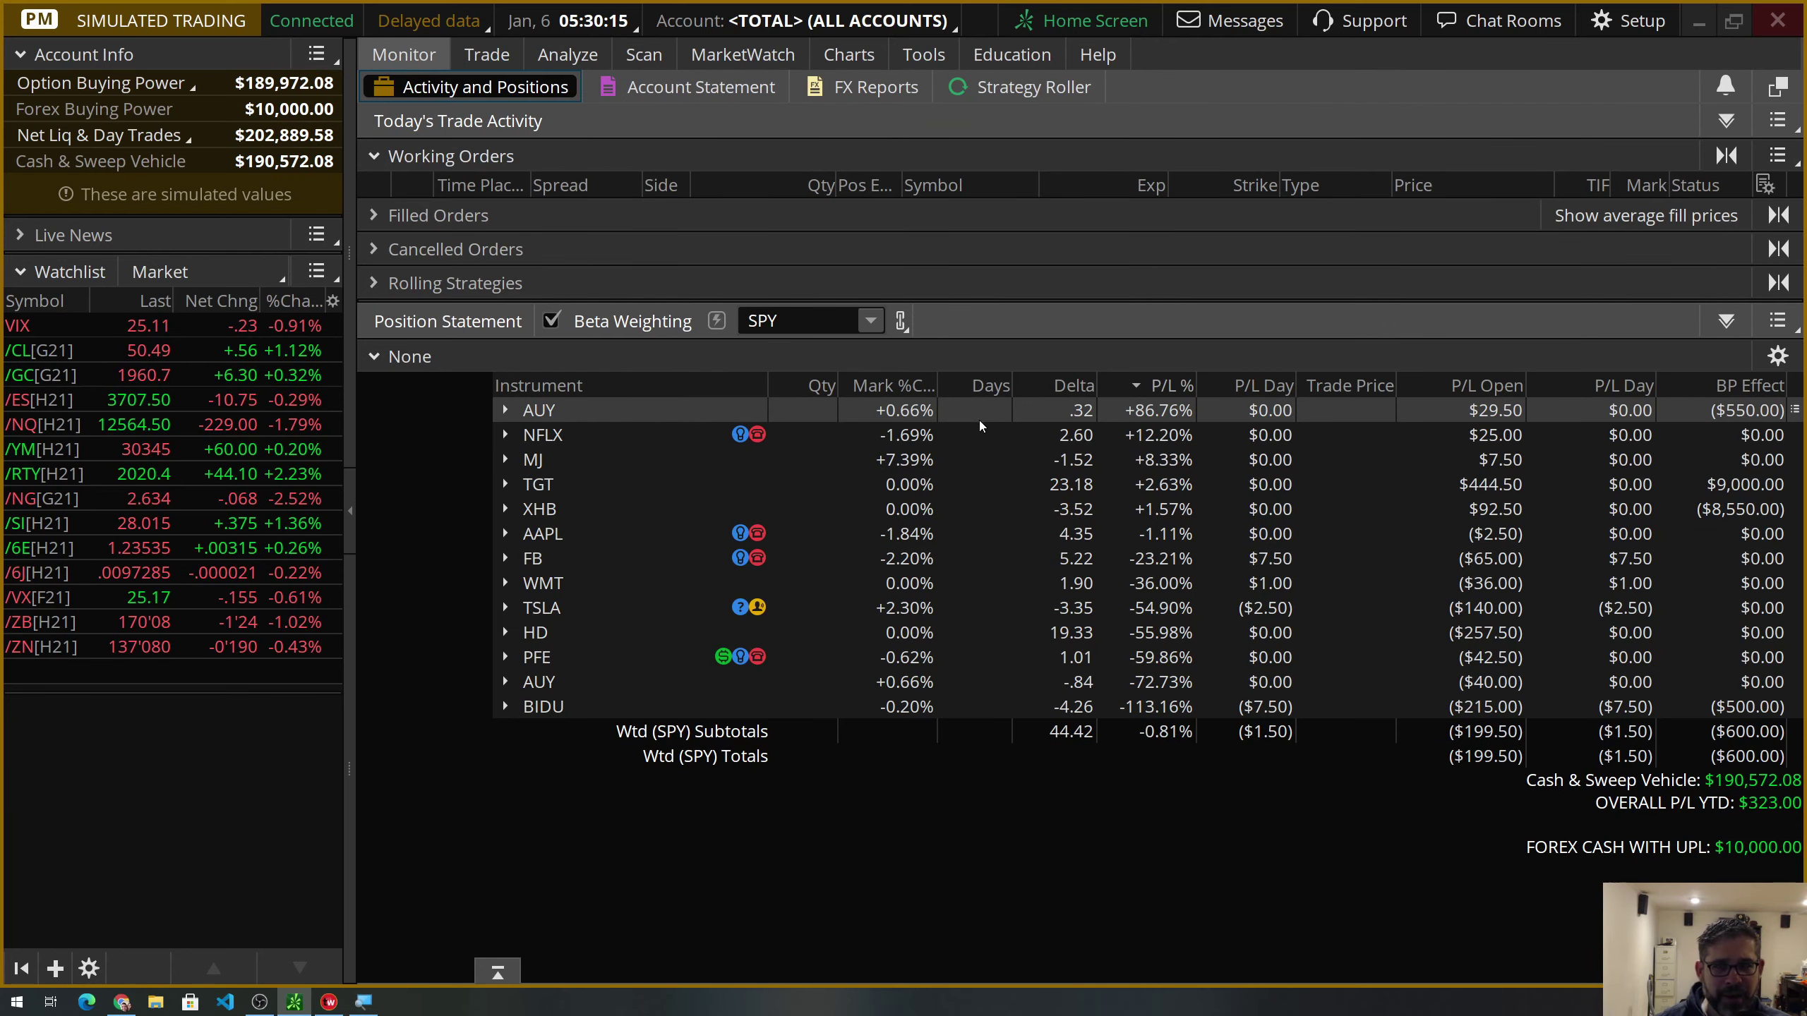
mouse_move(559, 62)
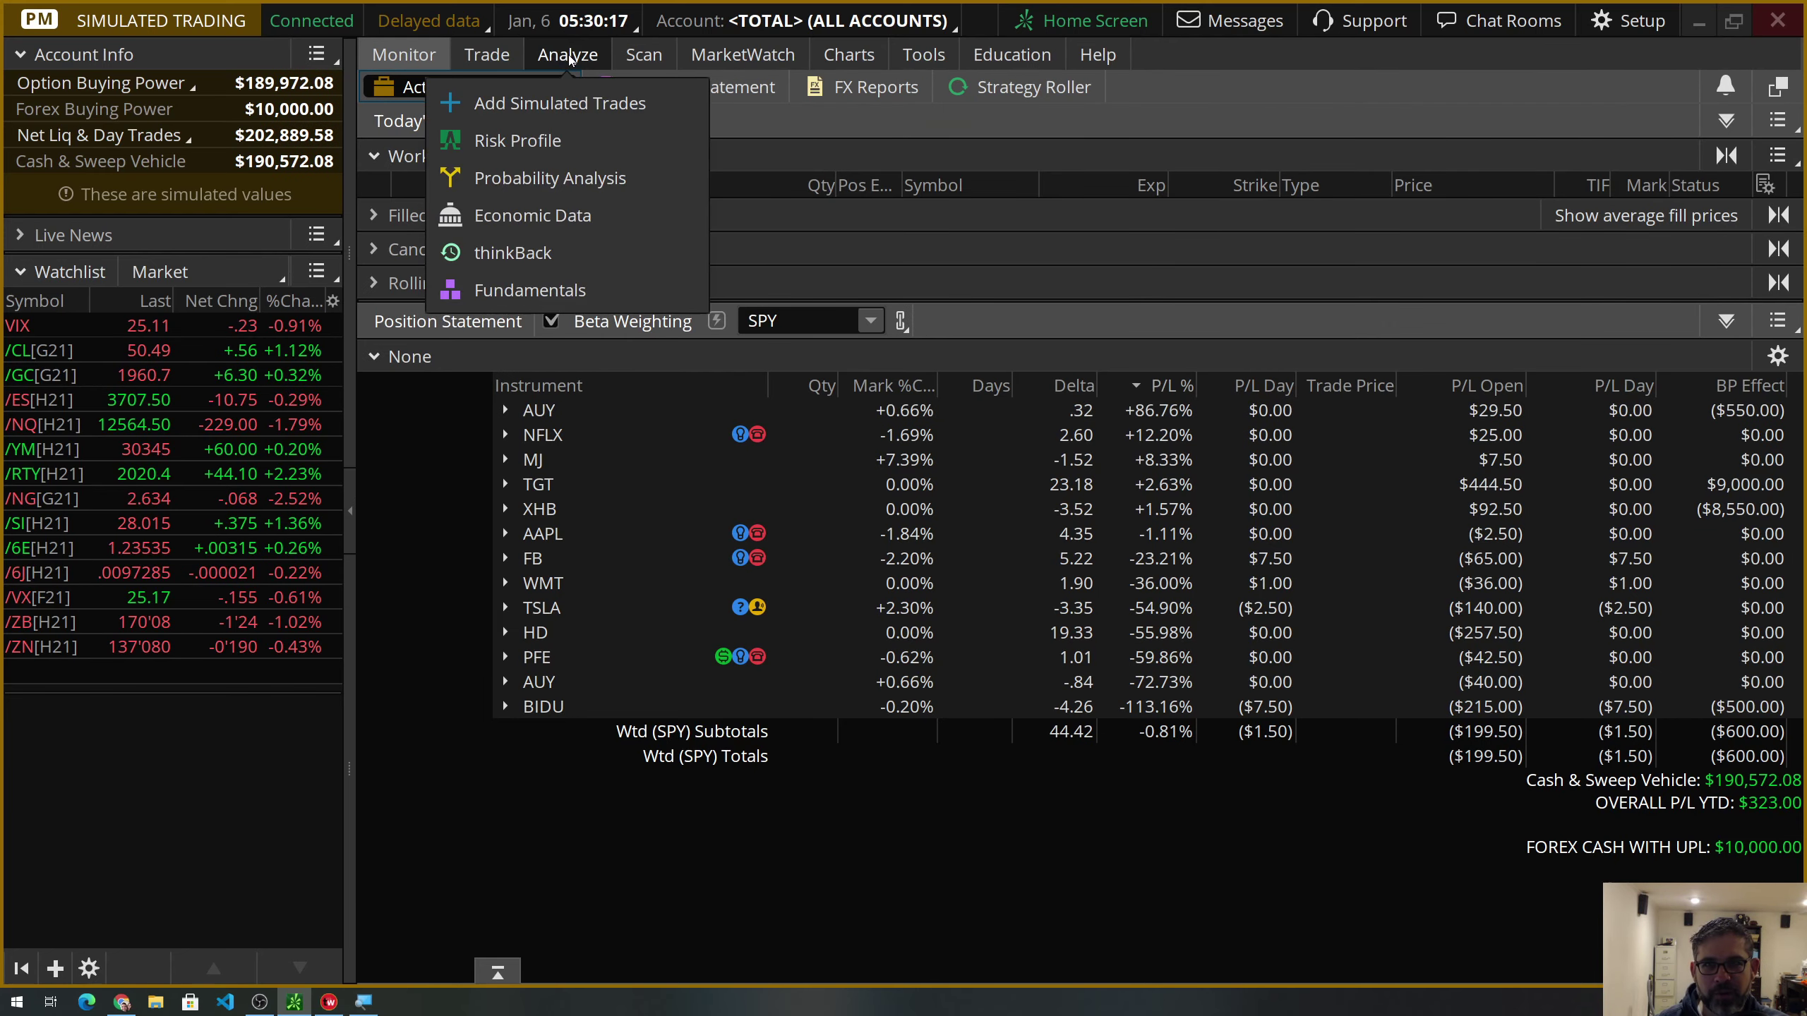
left_click(567, 53)
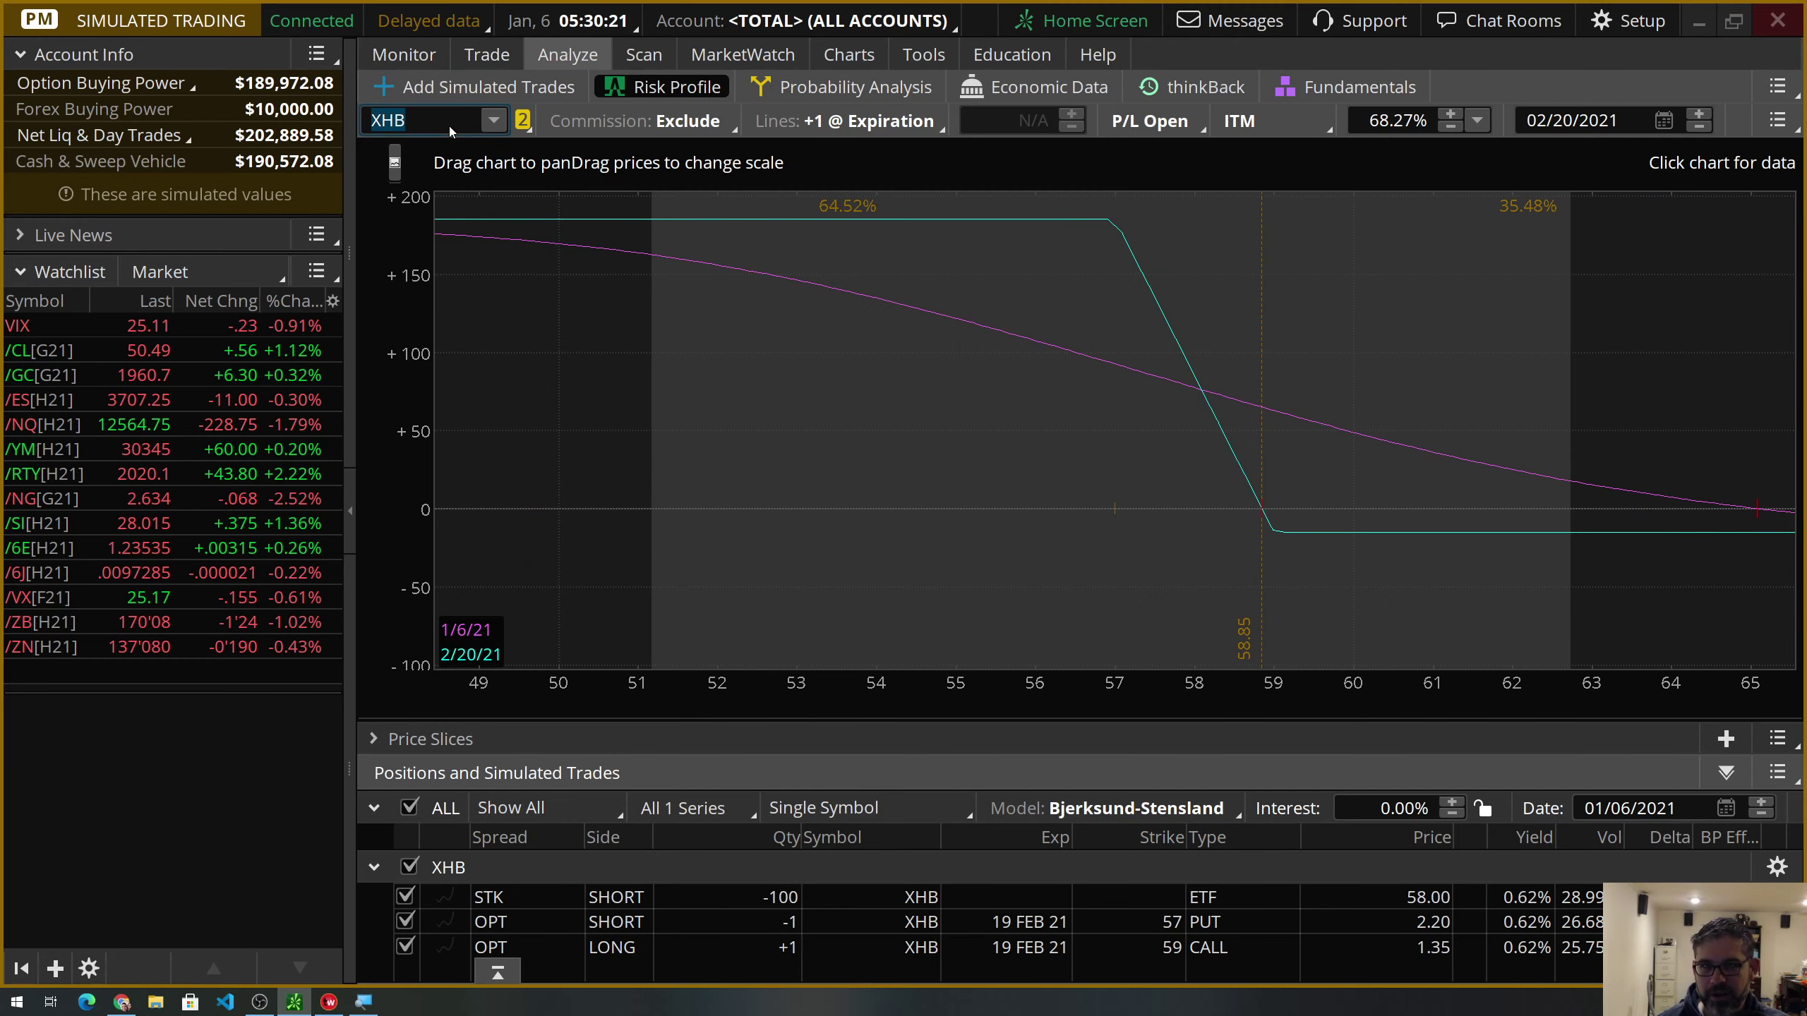
left_click(451, 88)
Load GOOGL's option chain and scroll to the 19 FEB 21 strikes around 1675–1745.
left_click(425, 122)
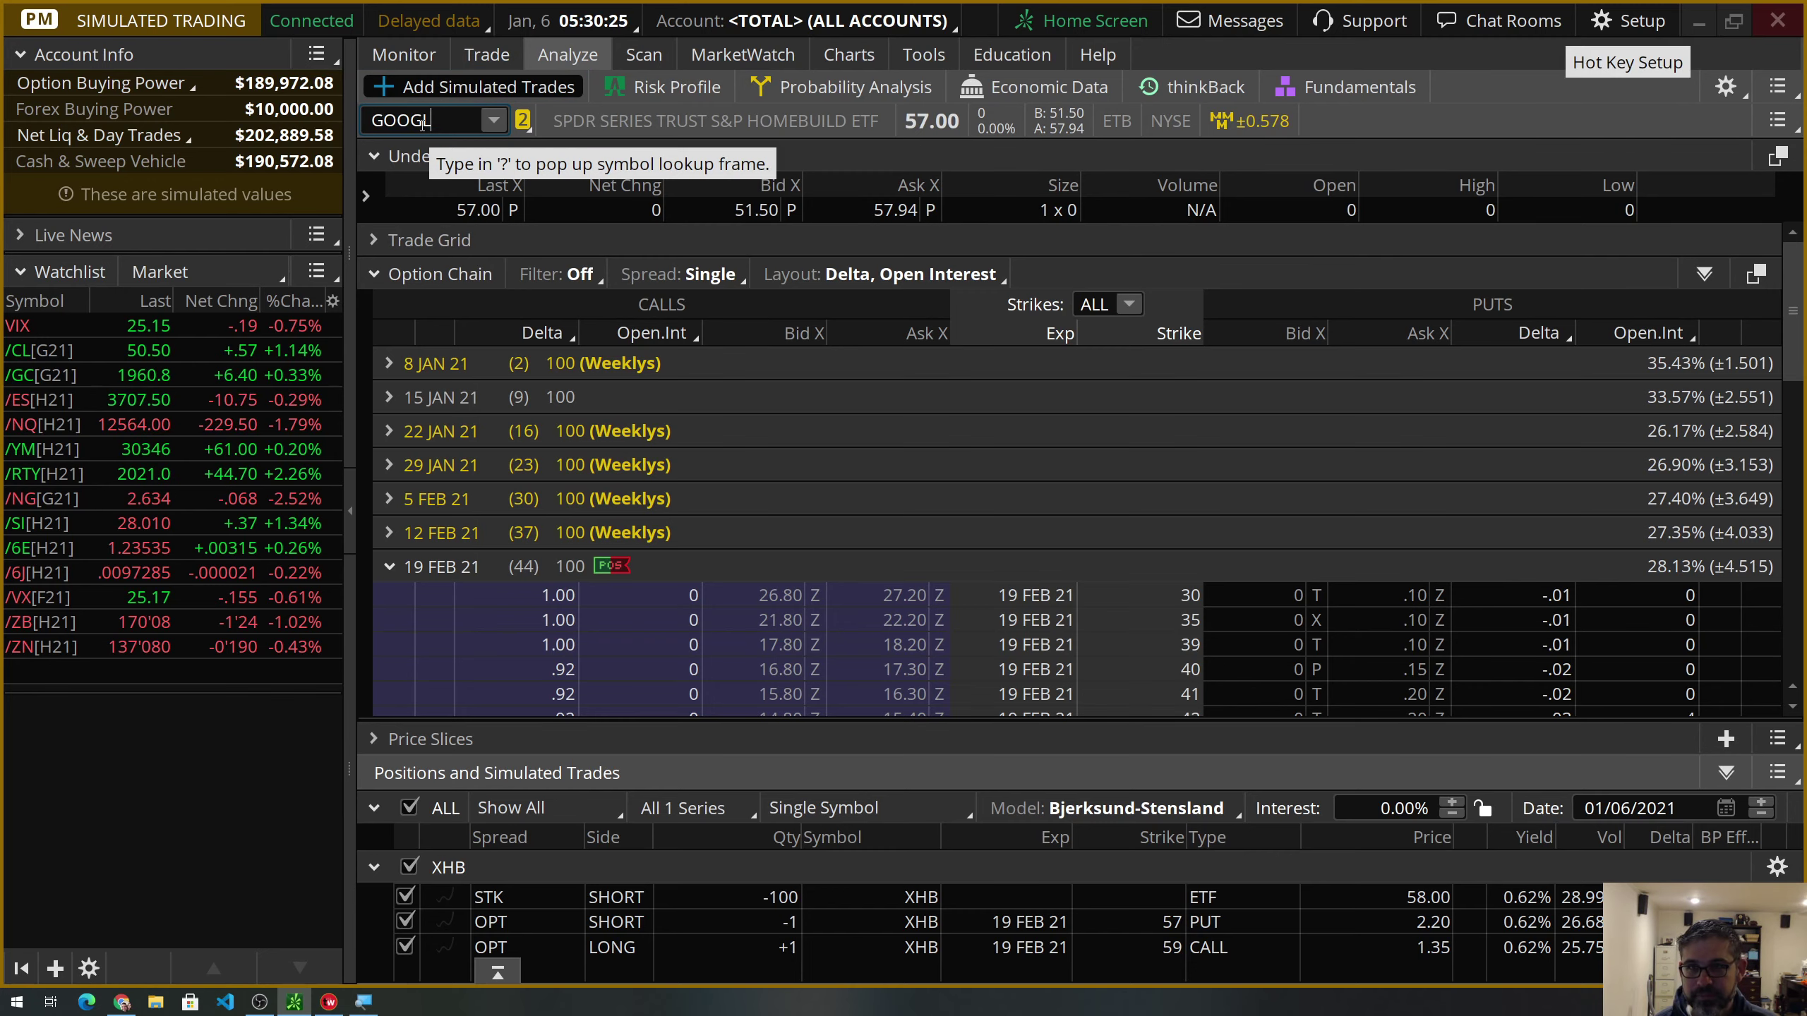
key("Return")
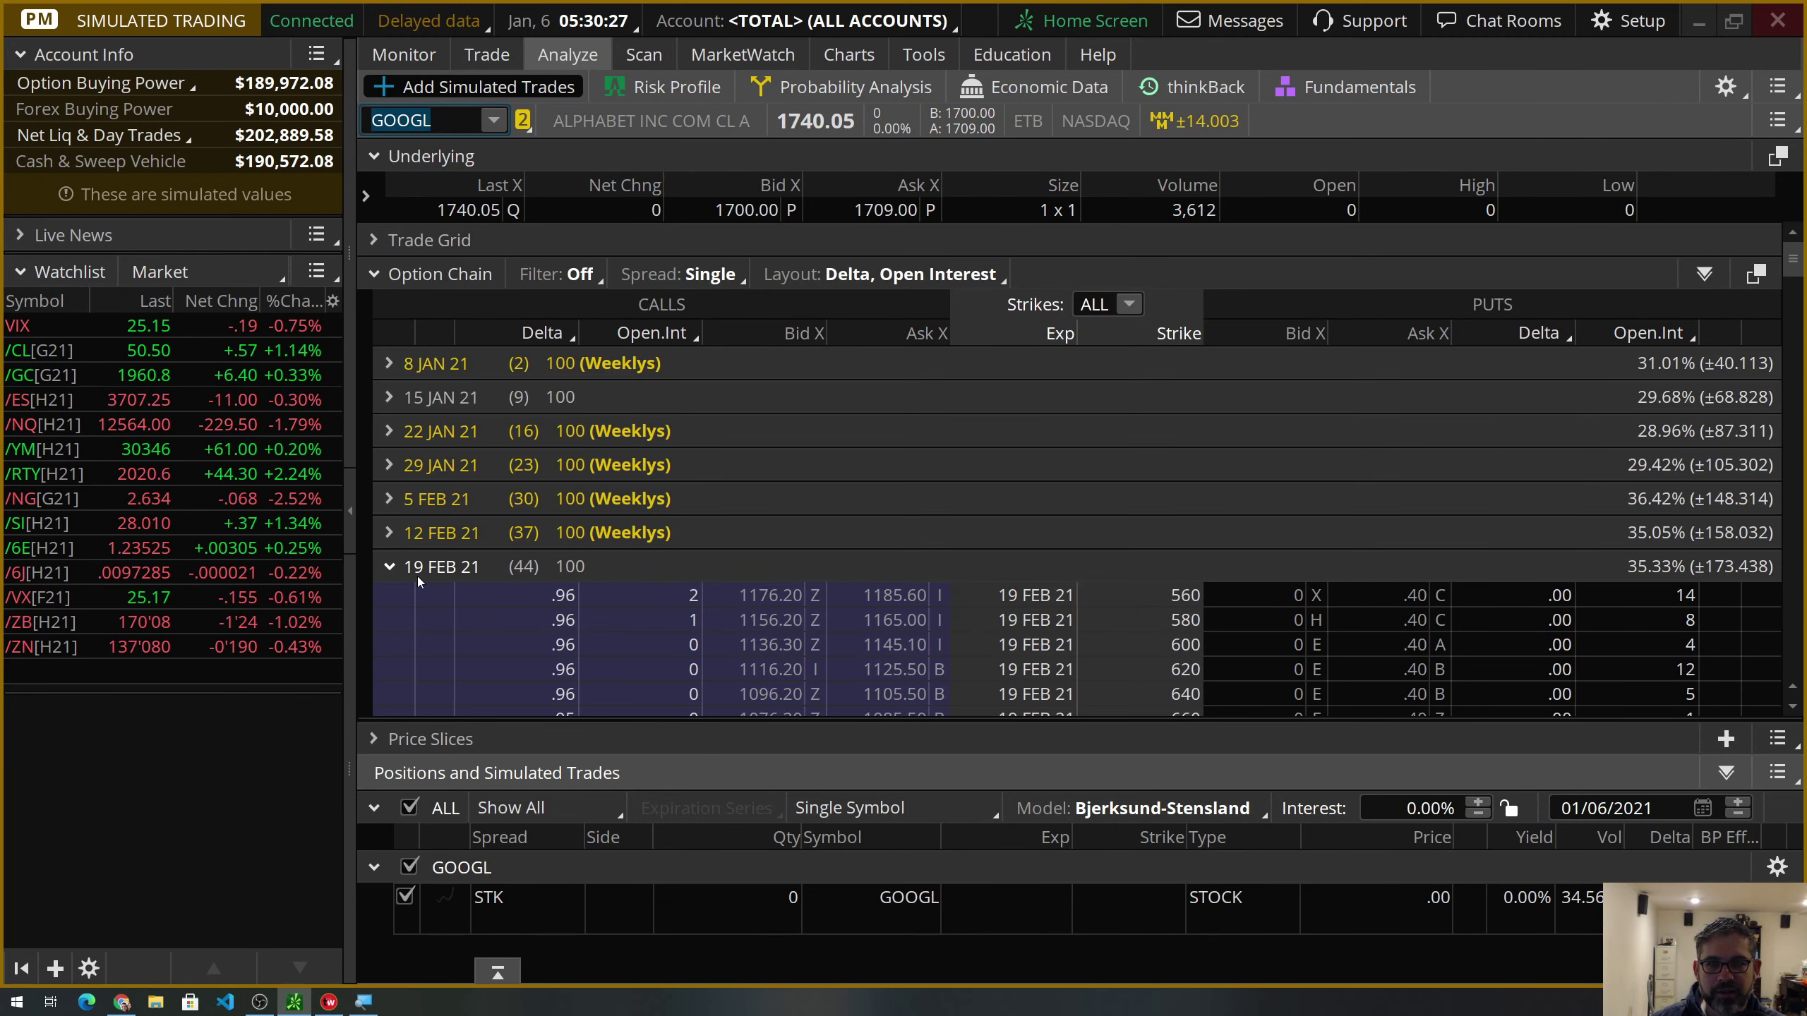
left_click_drag(1792, 259, 1776, 557)
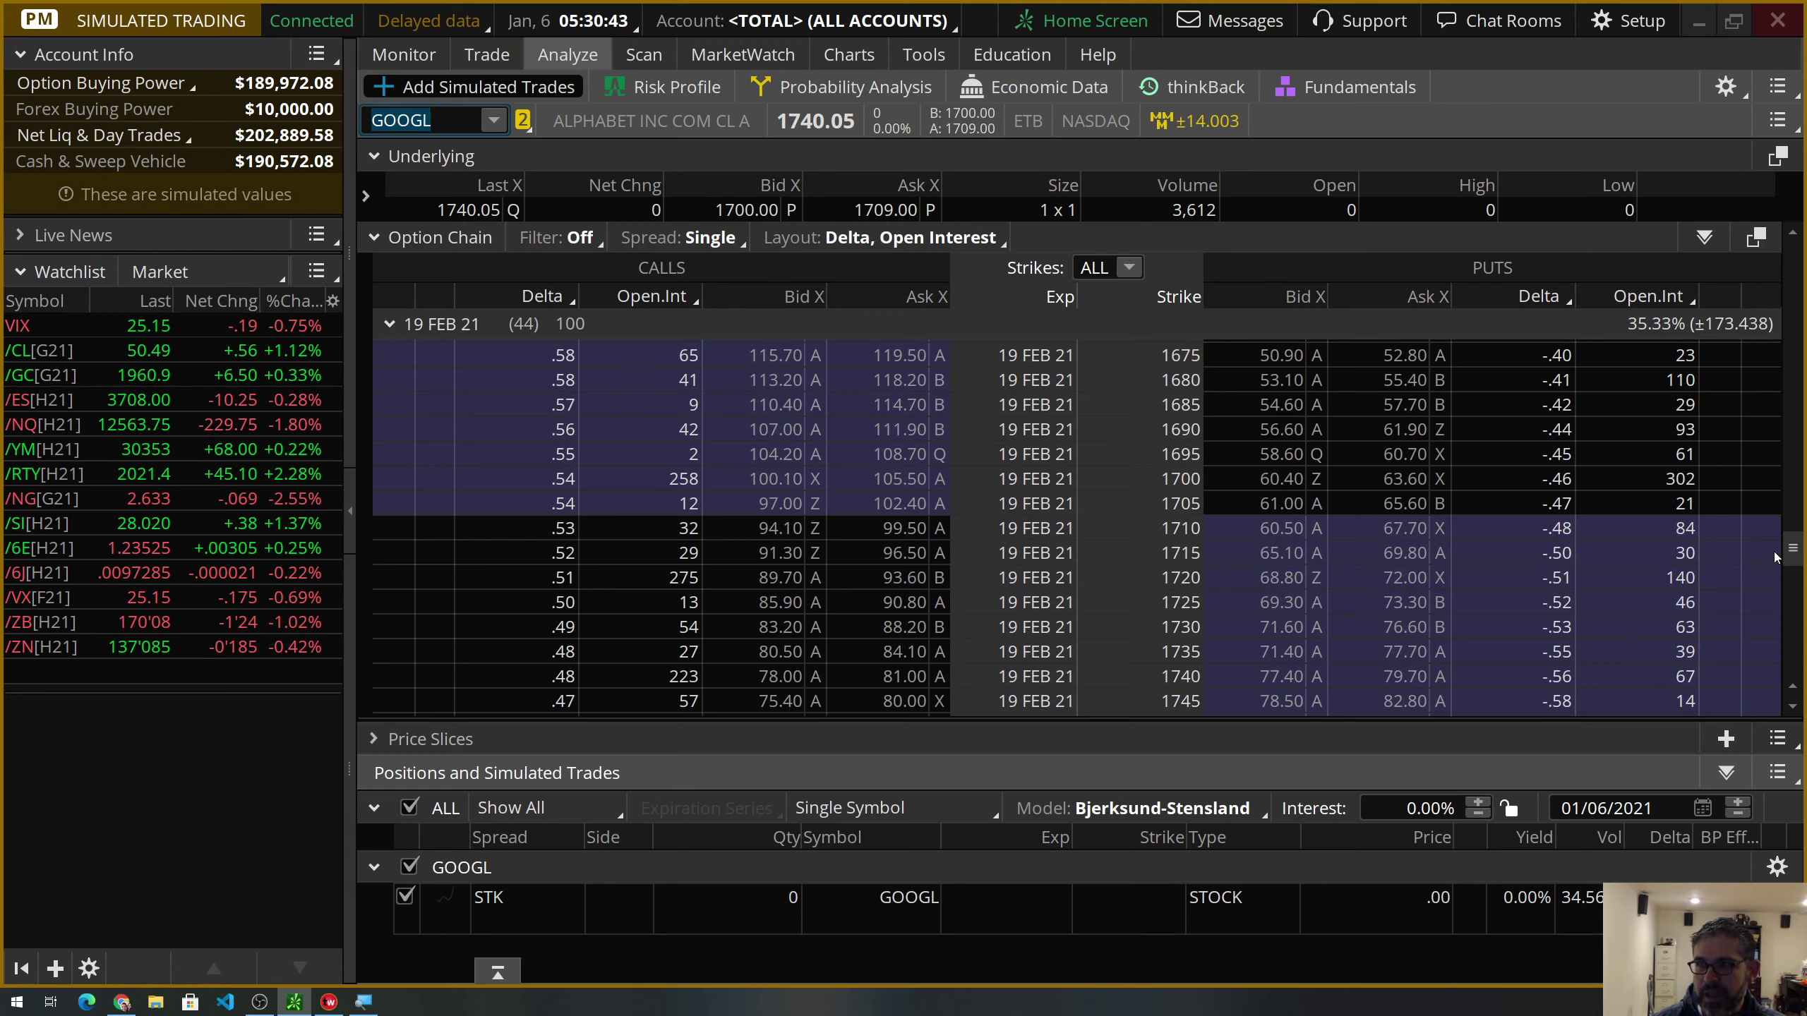
scroll(1774, 557, "up", 1)
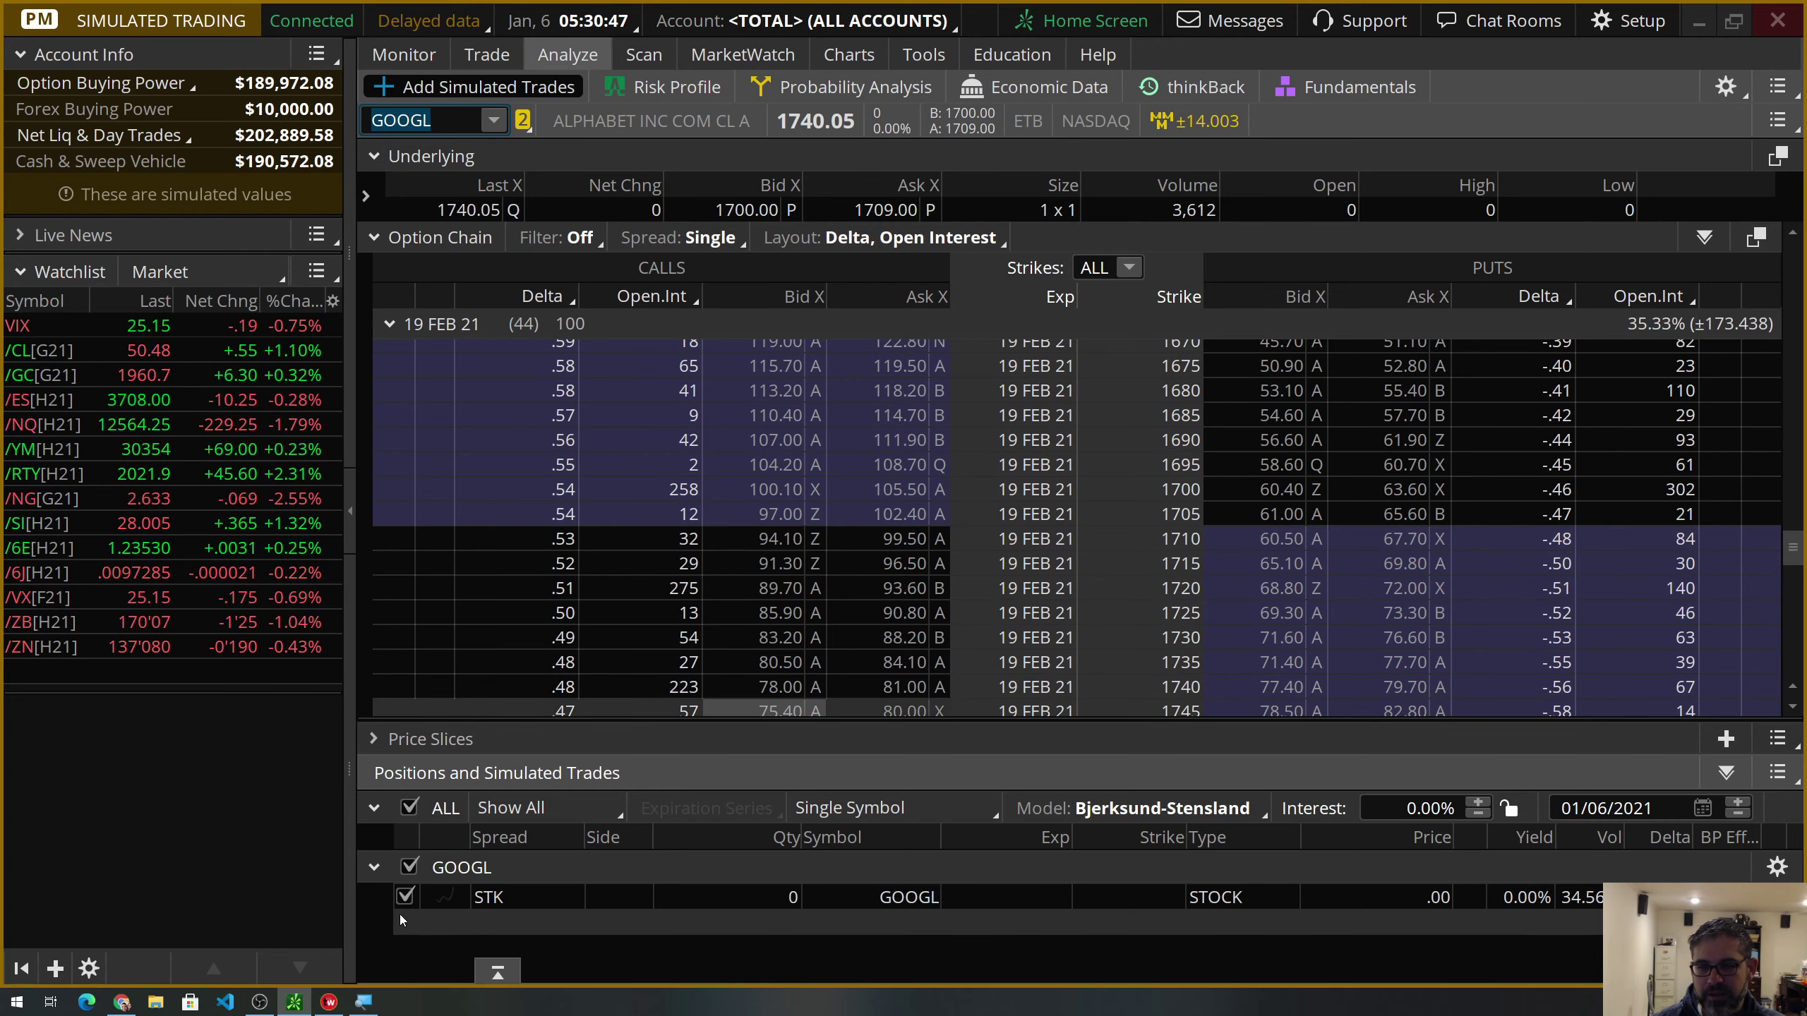
left_click(330, 1003)
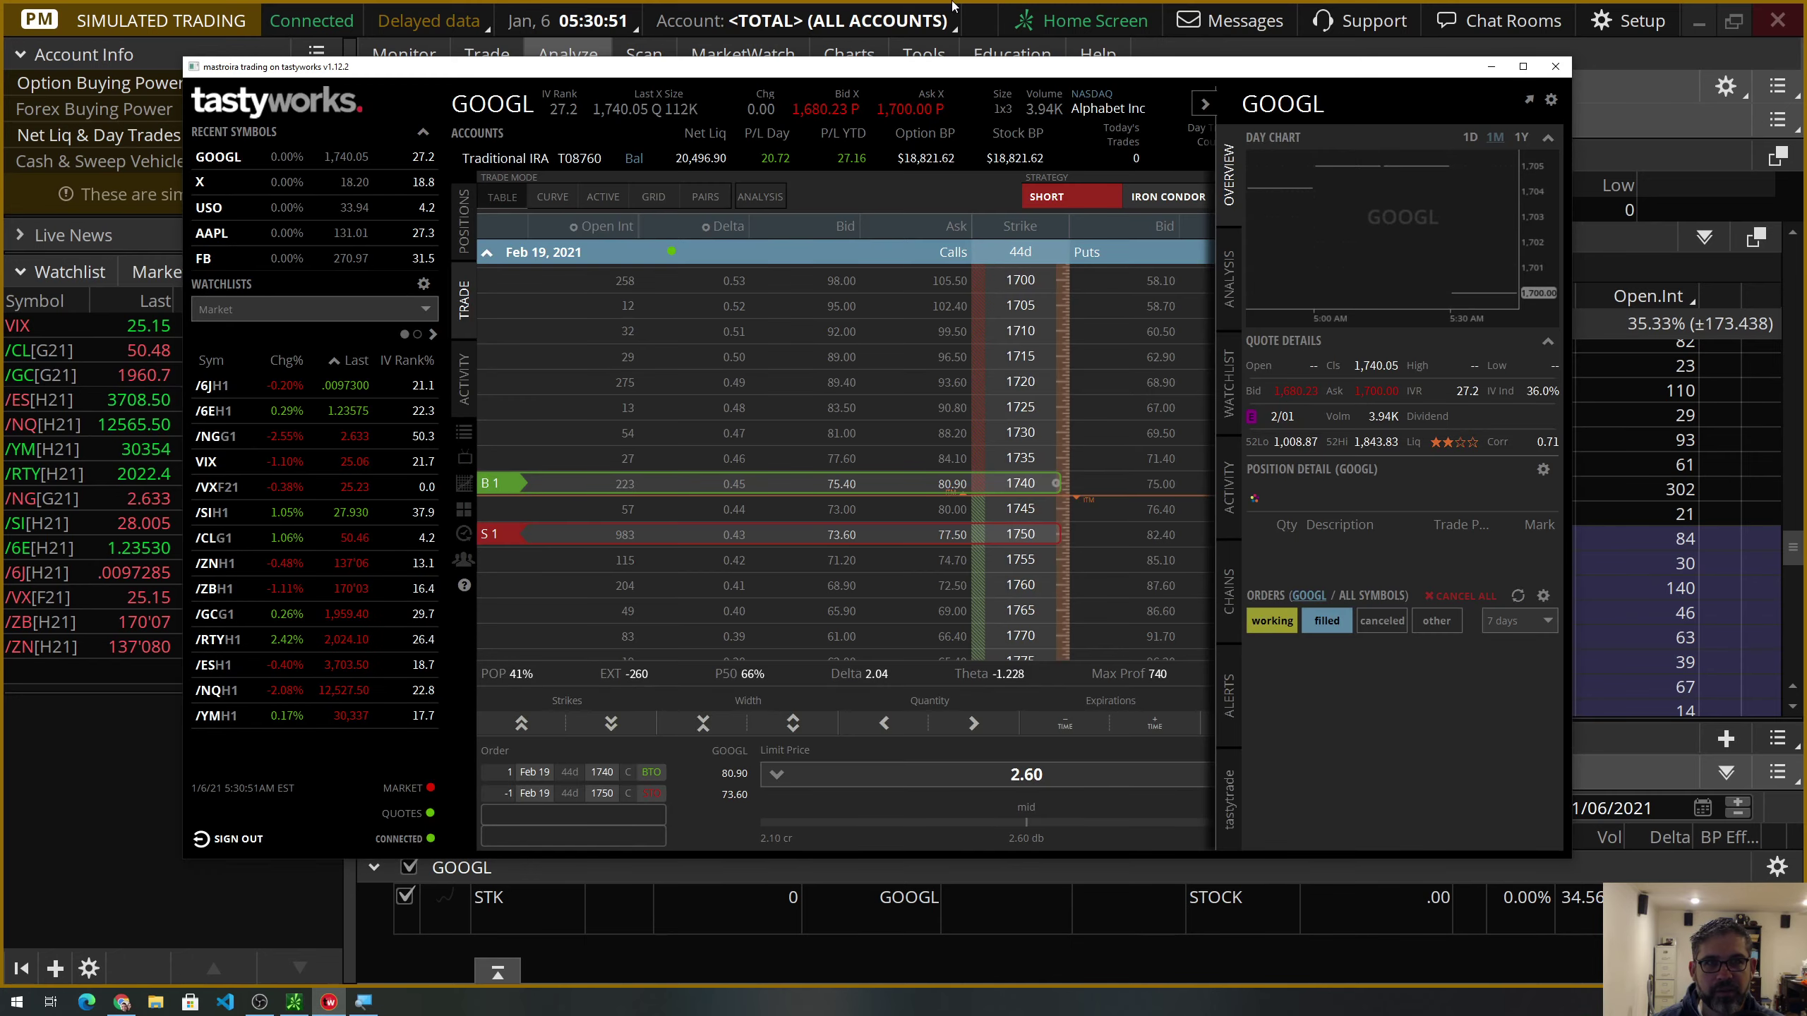
left_click(62, 816)
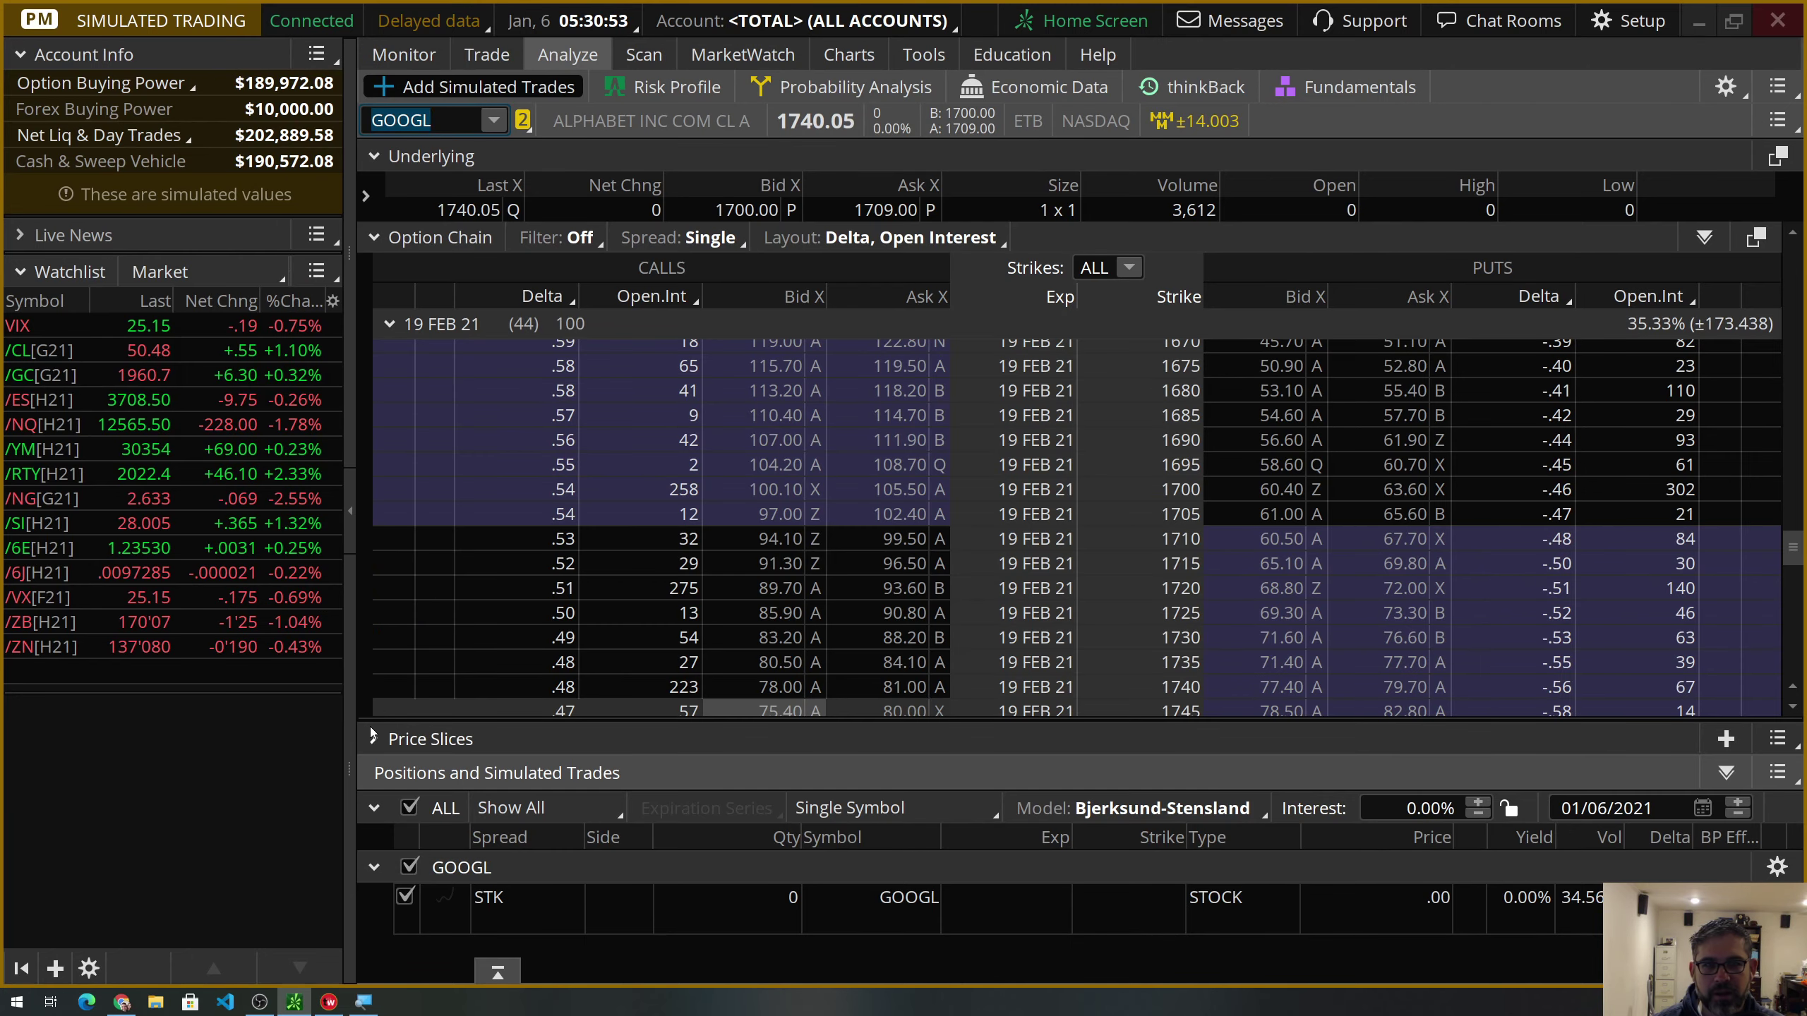
scroll(785, 635, "down", 1)
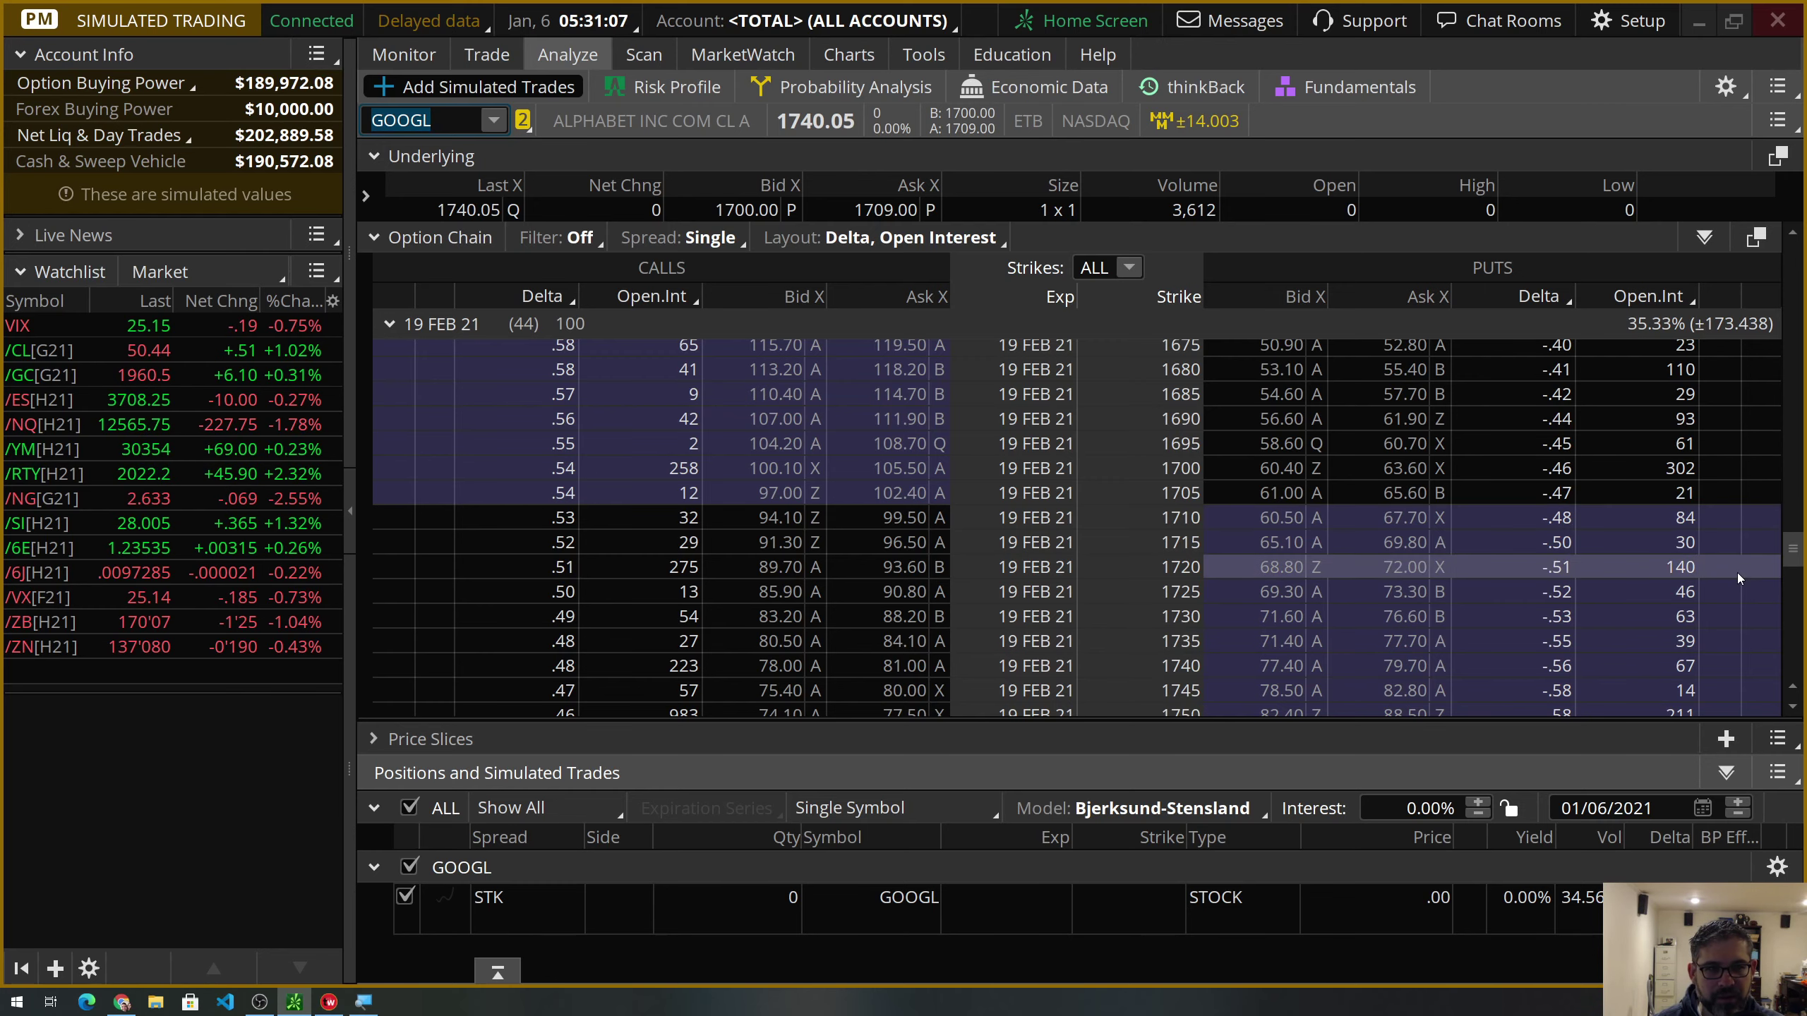
Simulate buying the 19 FEB 21 1735 call and selling the 1745 call for 4.60 debit.
scroll(1799, 549, "down", 2)
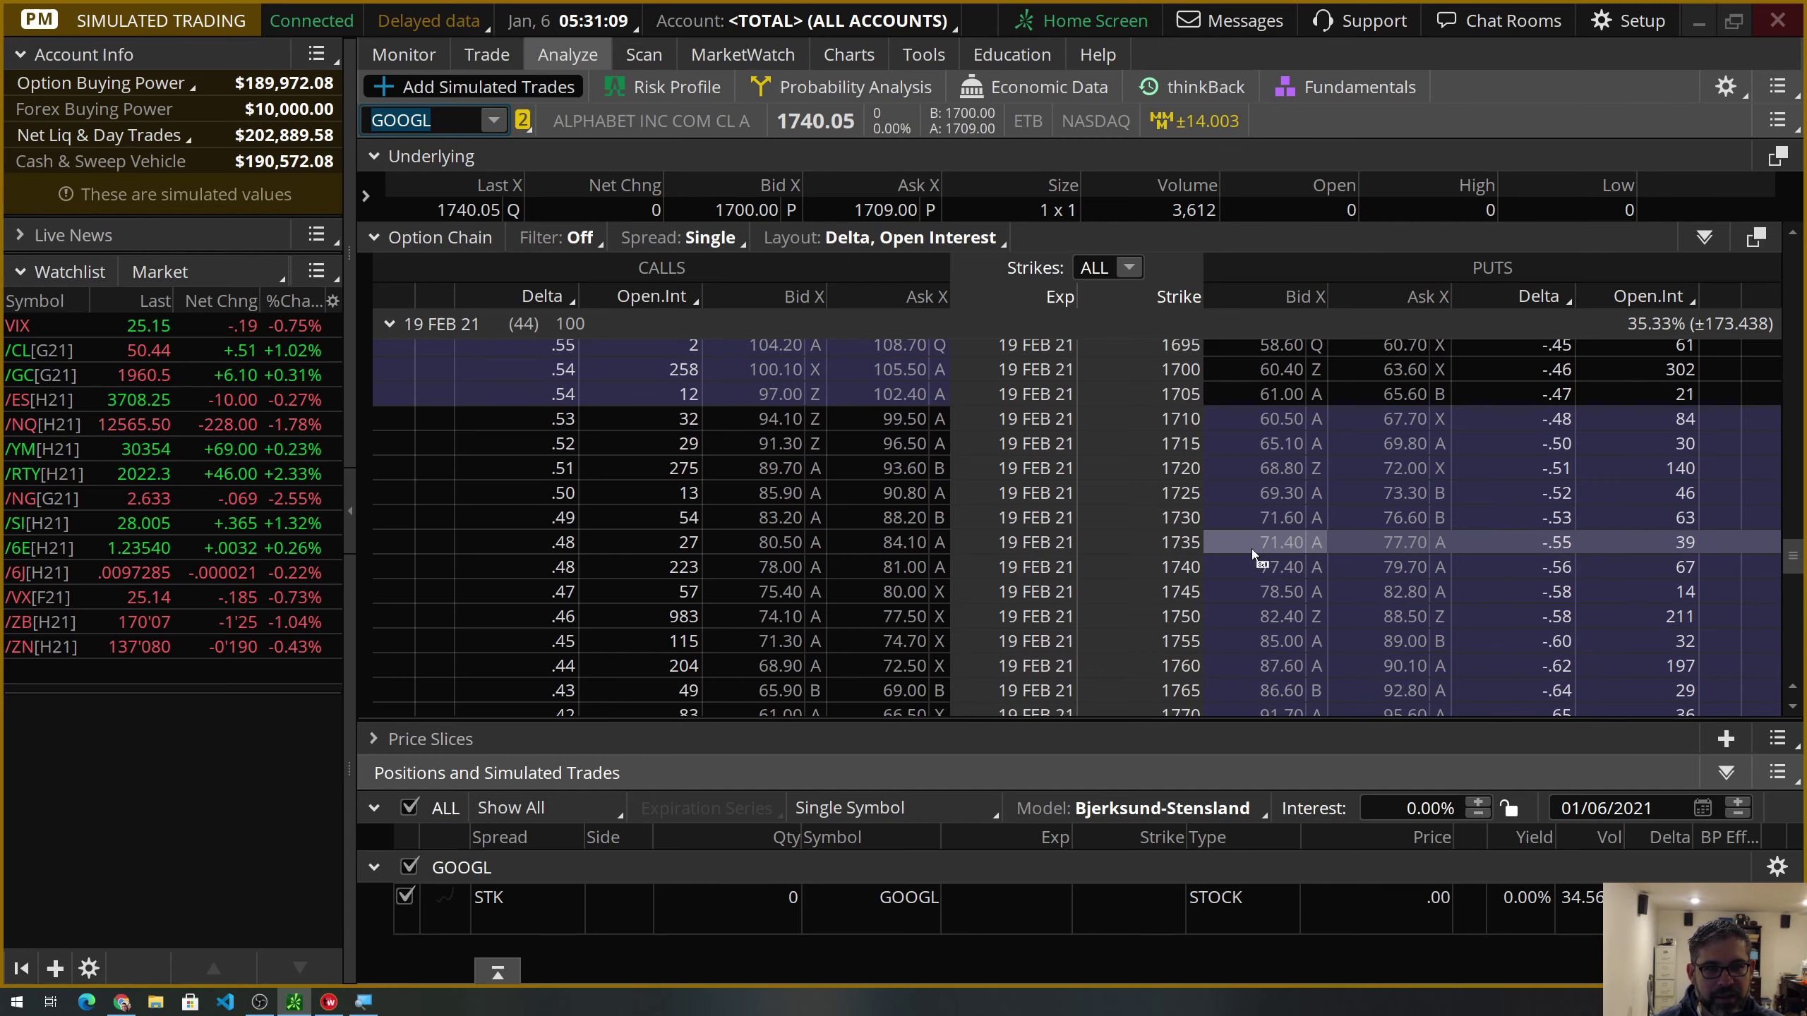
left_click(898, 540)
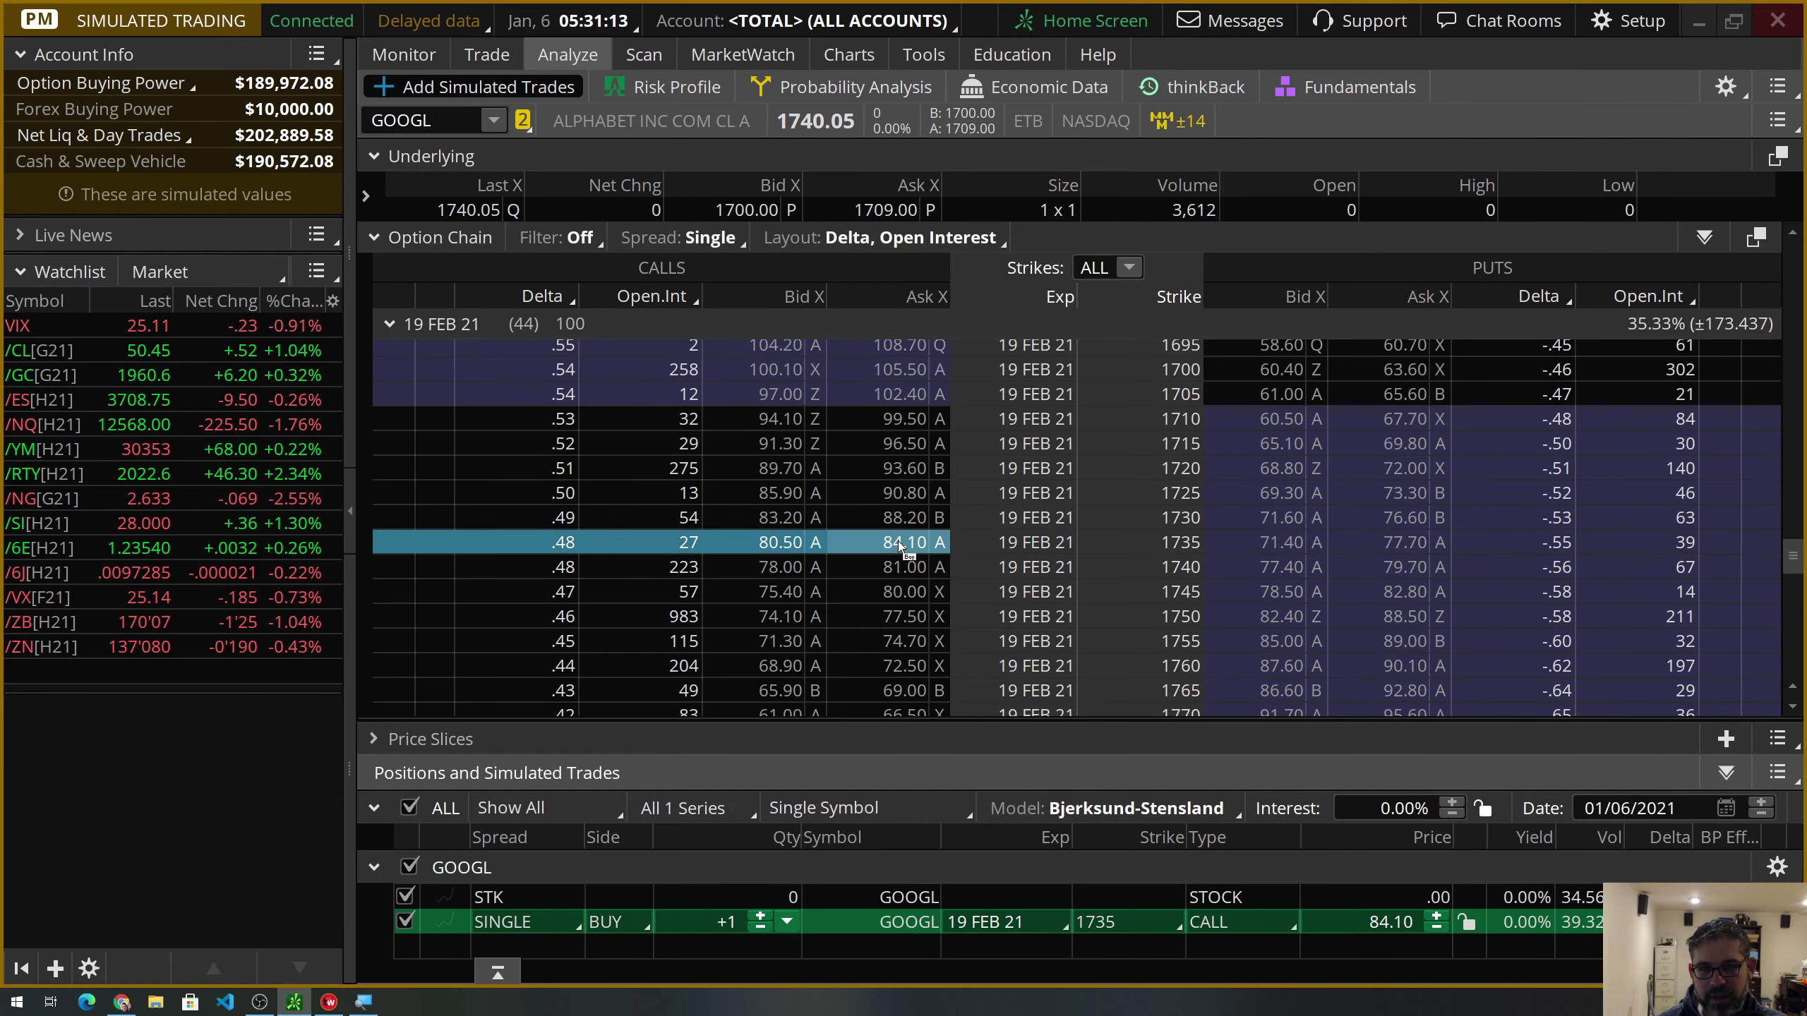
key("alt")
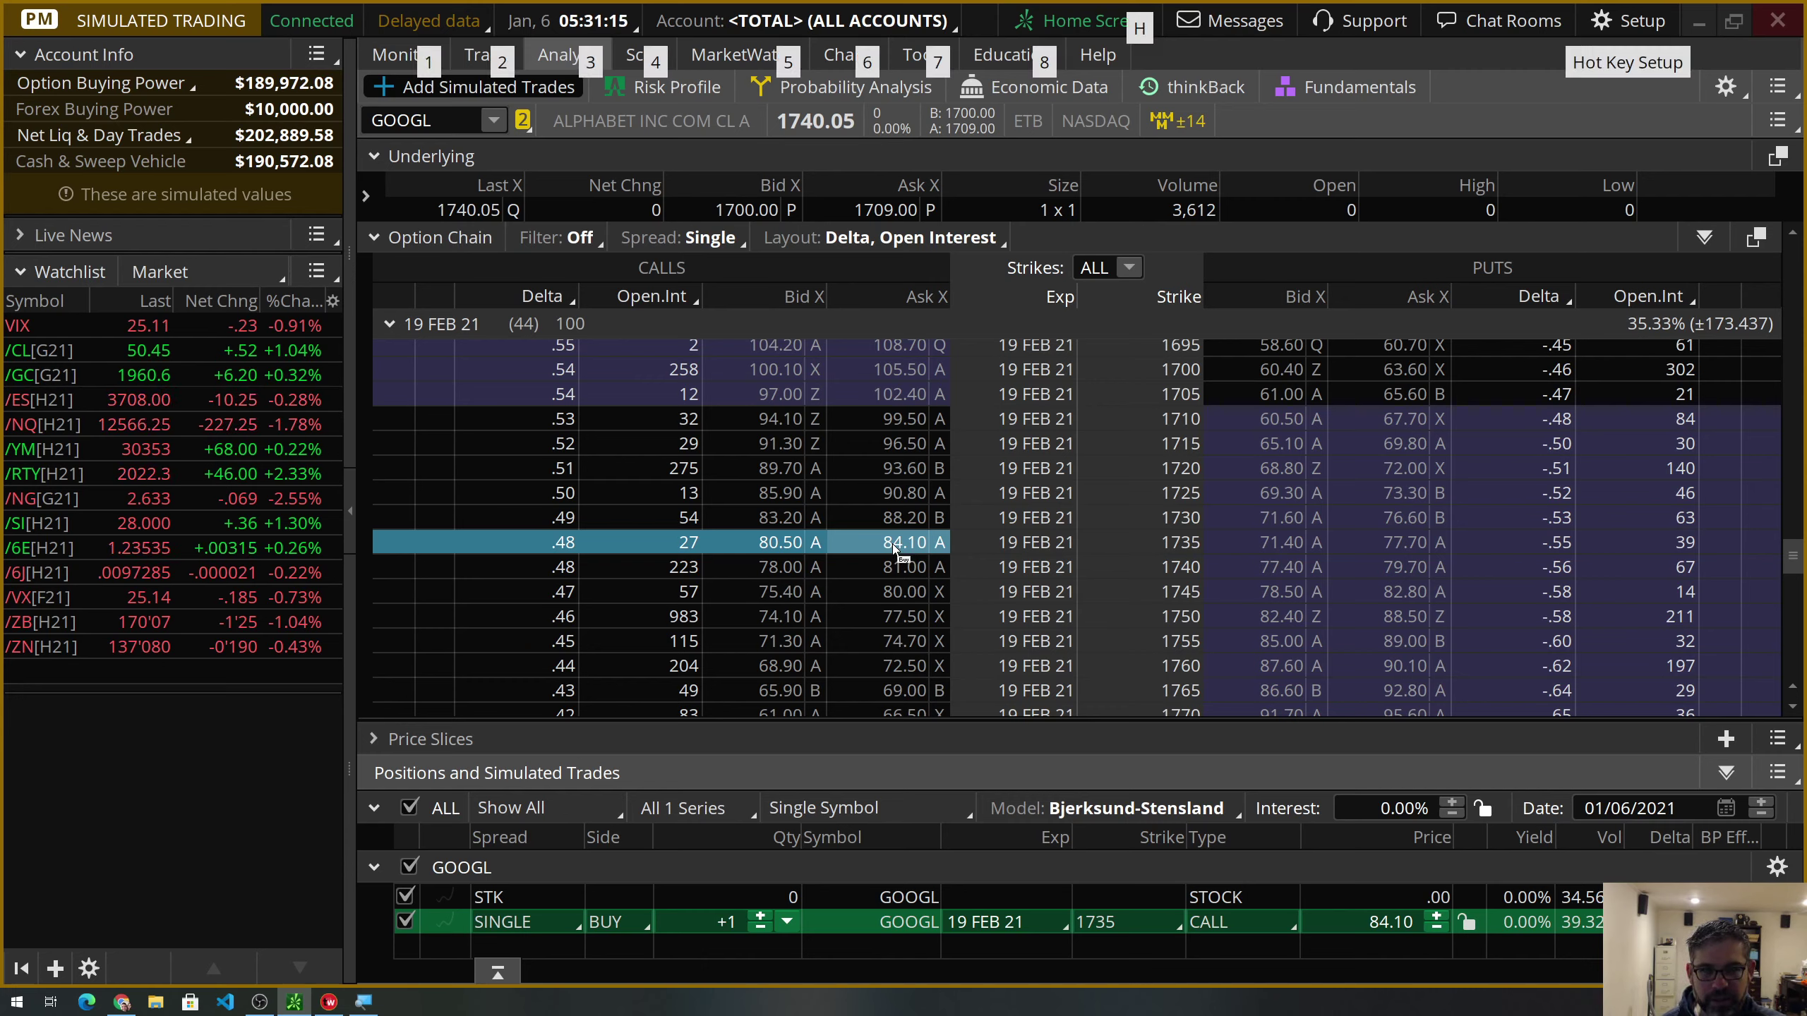
left_click(793, 590)
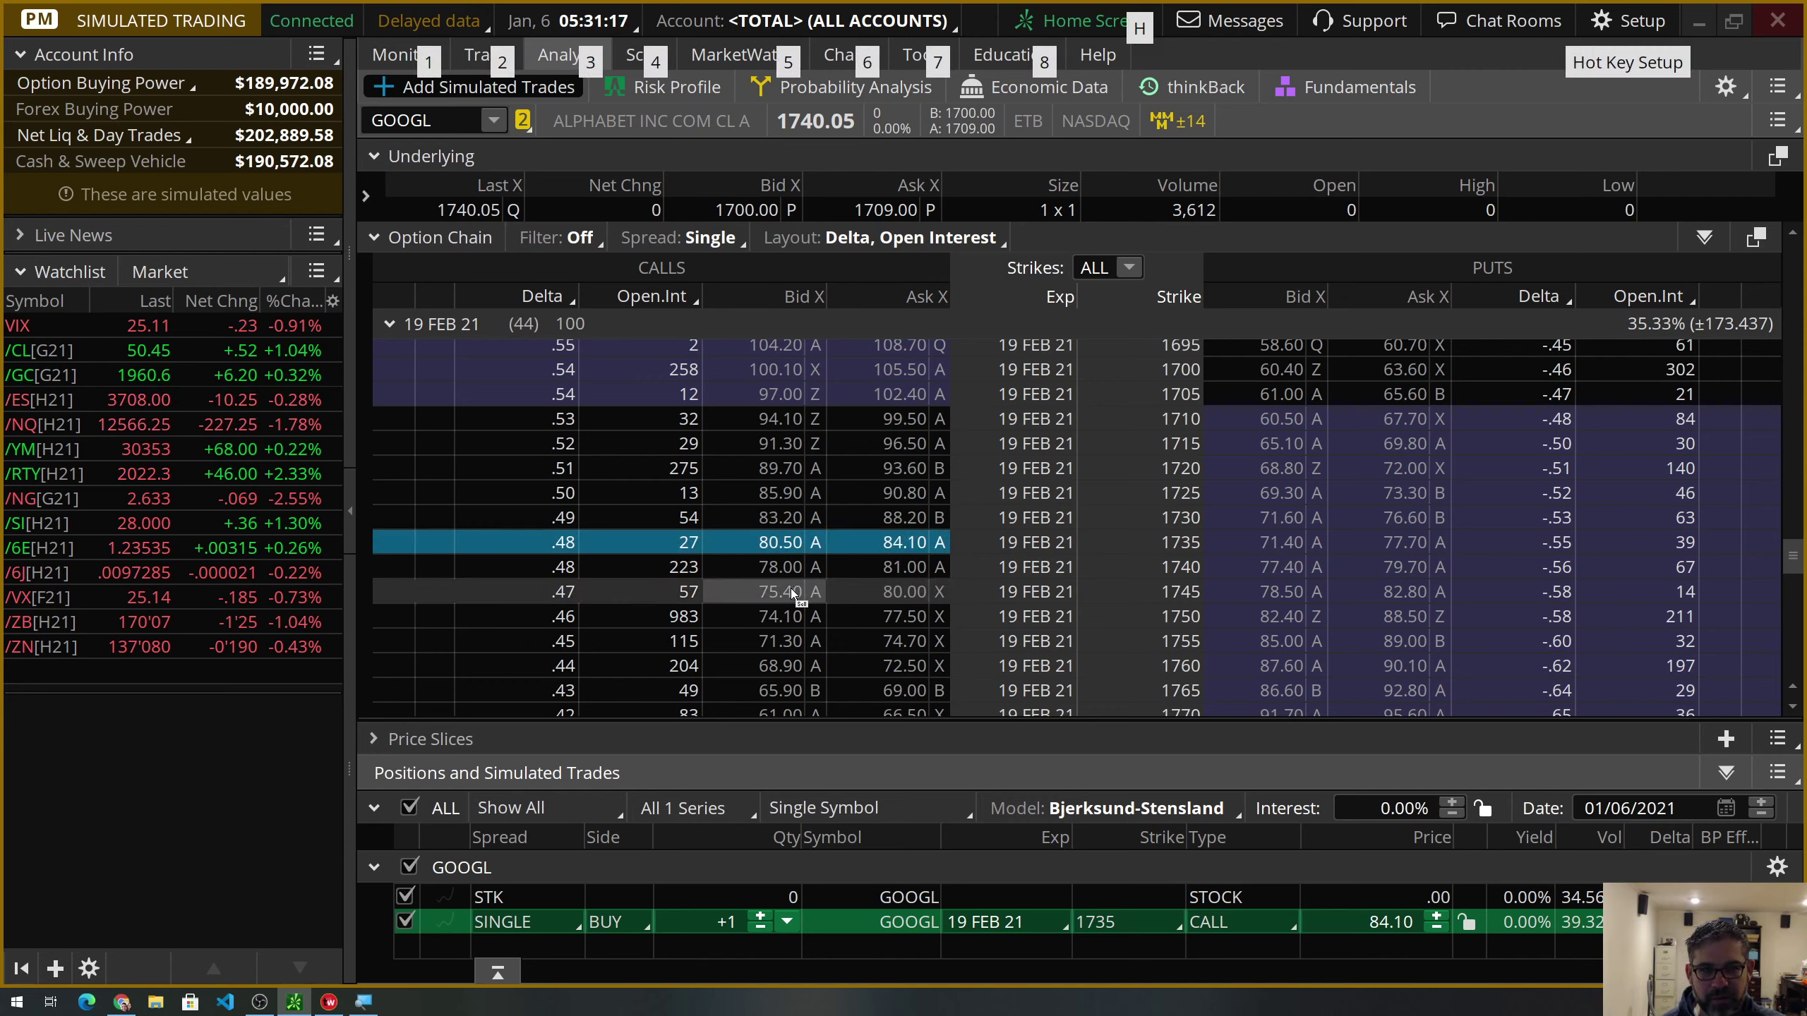
key("alt")
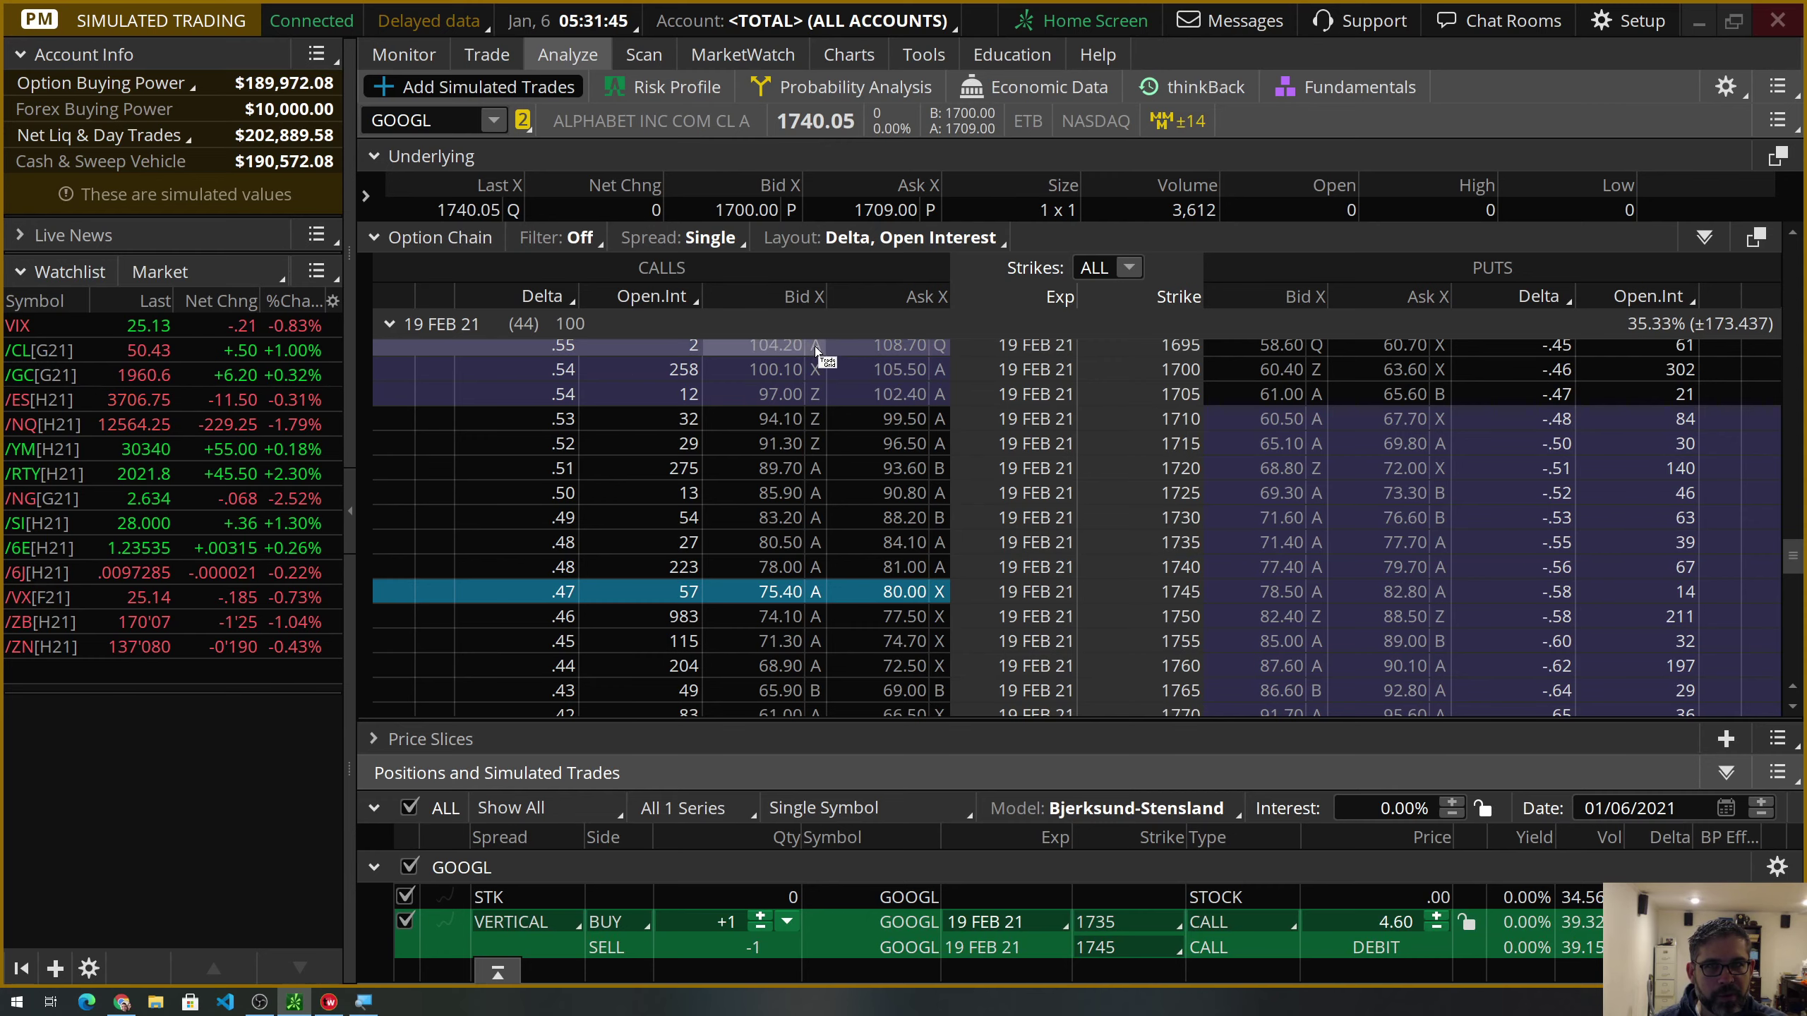
Show the vertical's risk profile evaluated at 02/20/2021, panned and rescaled around the strikes.
left_click(655, 91)
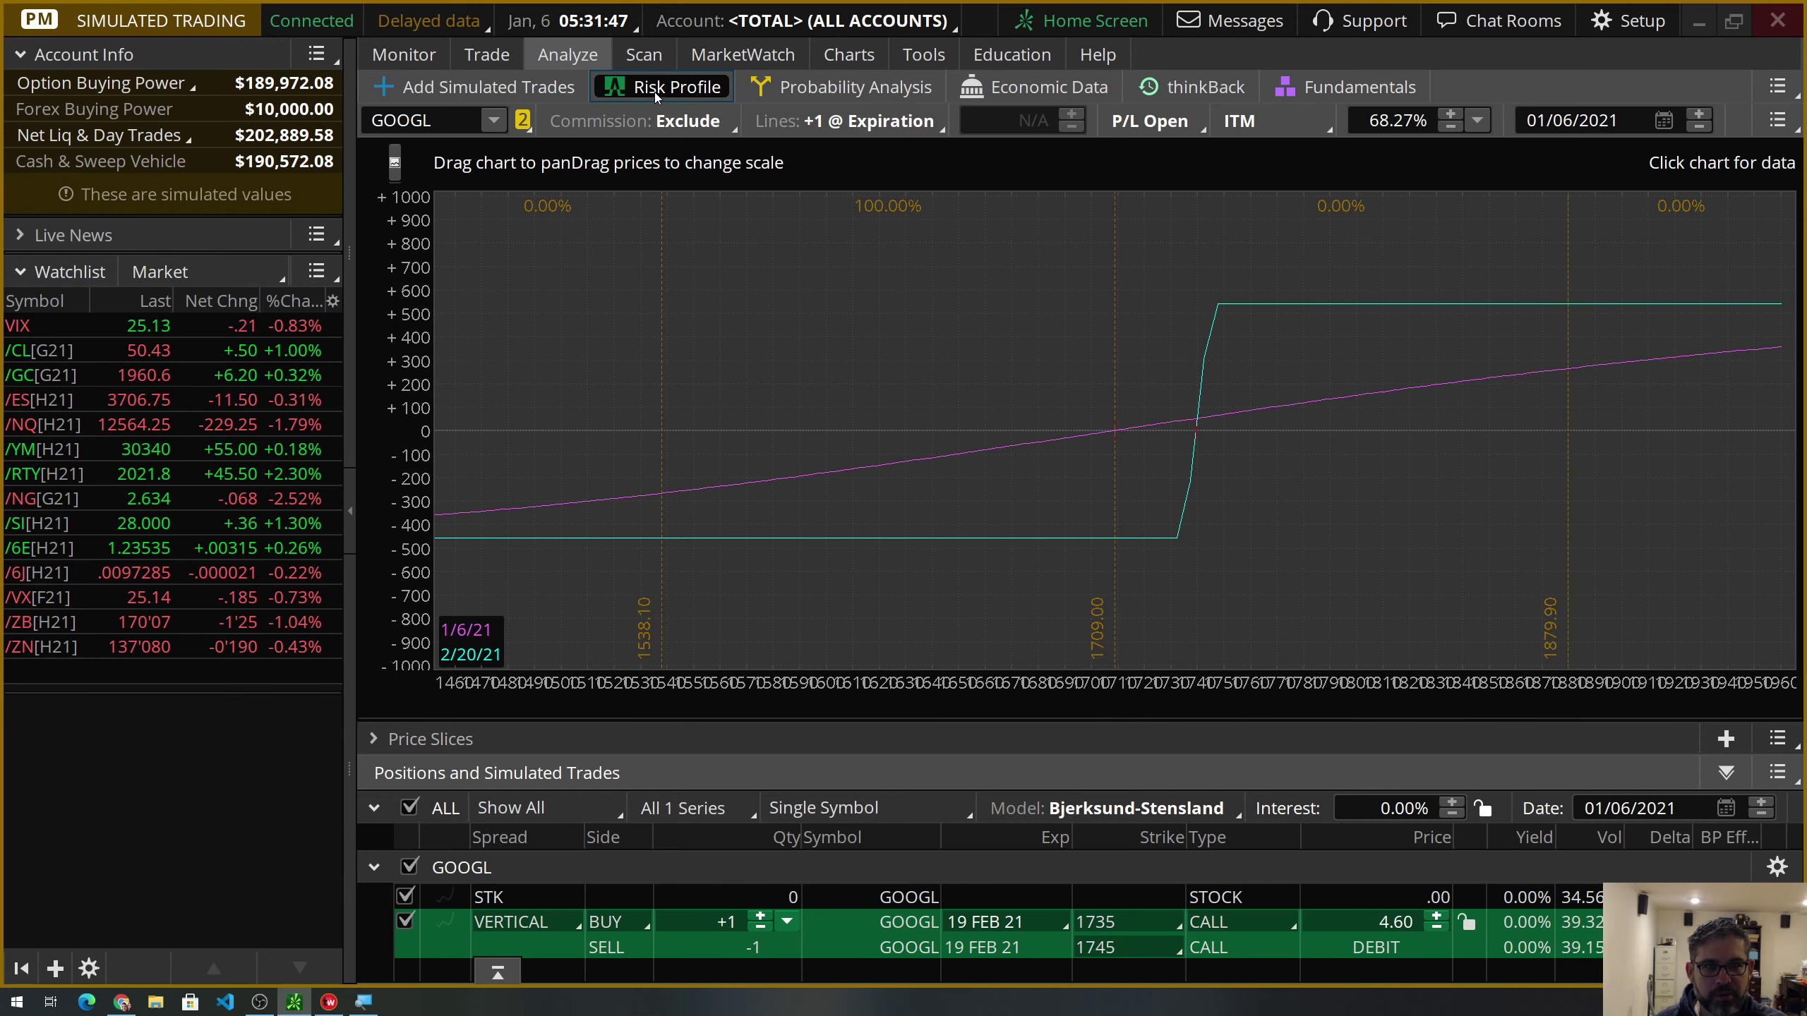
left_click_drag(584, 355, 503, 596)
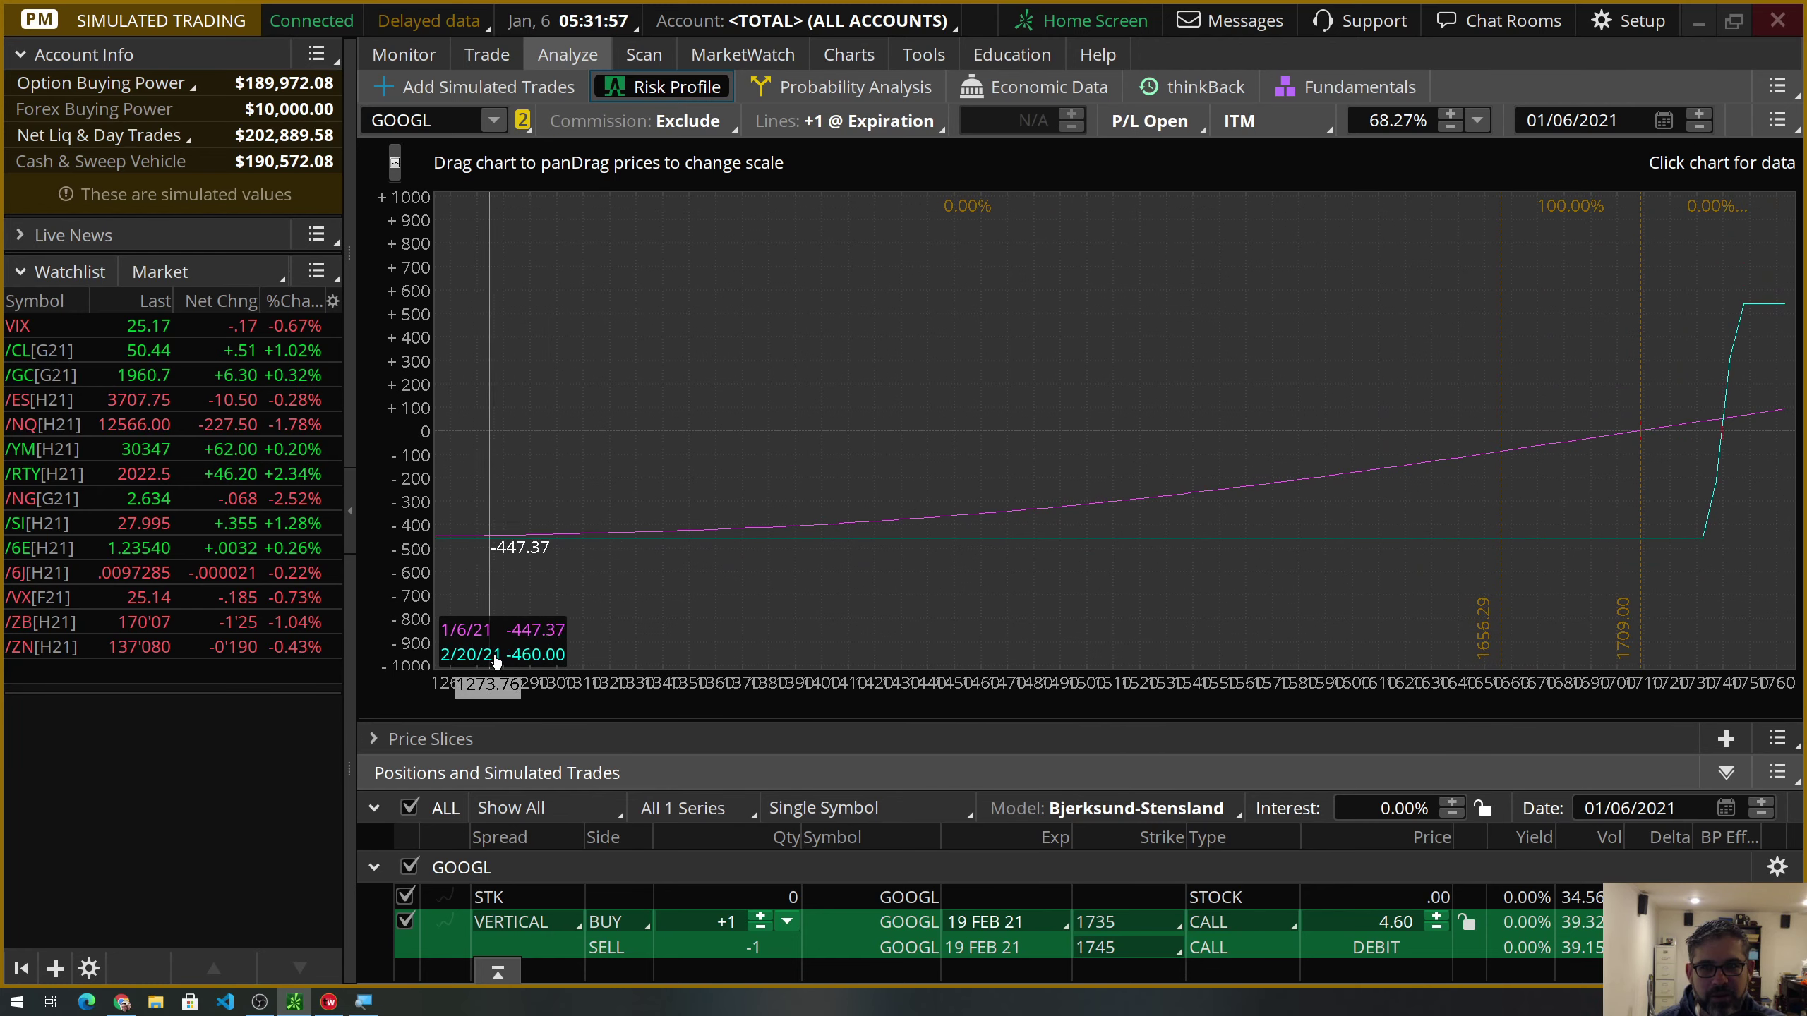
left_click(1663, 120)
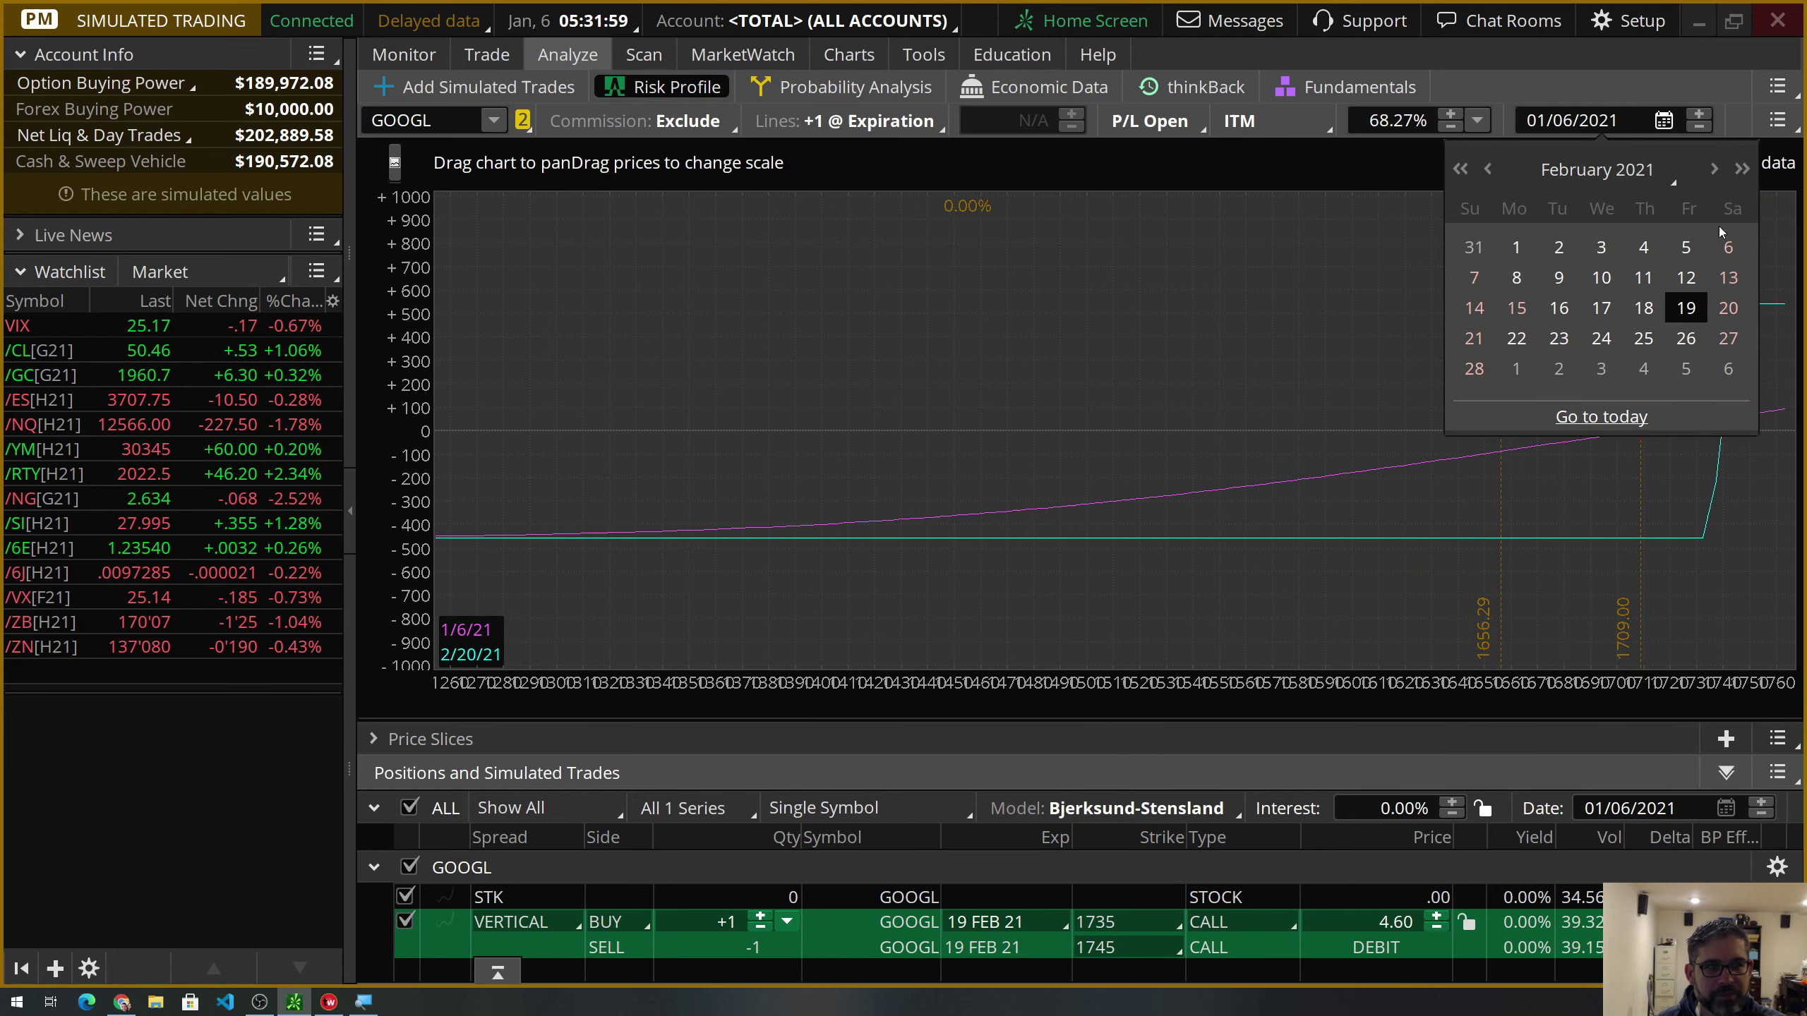
left_click(1728, 307)
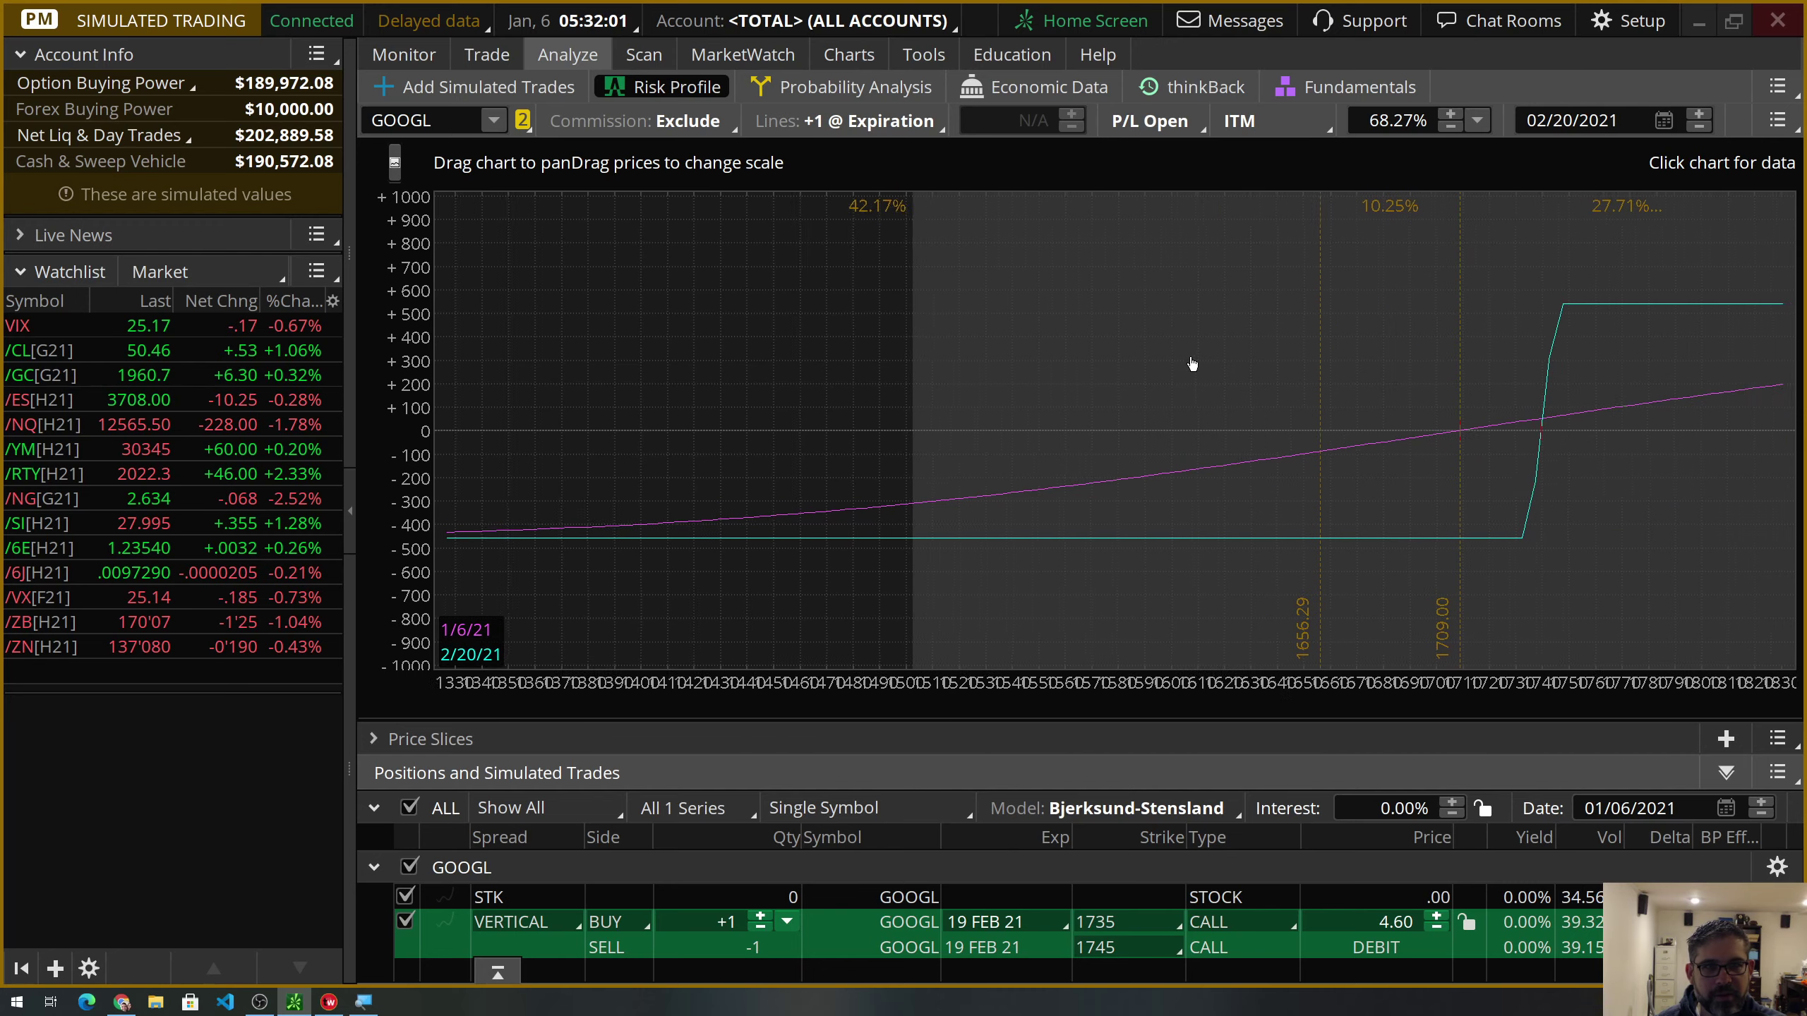
left_click_drag(829, 350, 758, 351)
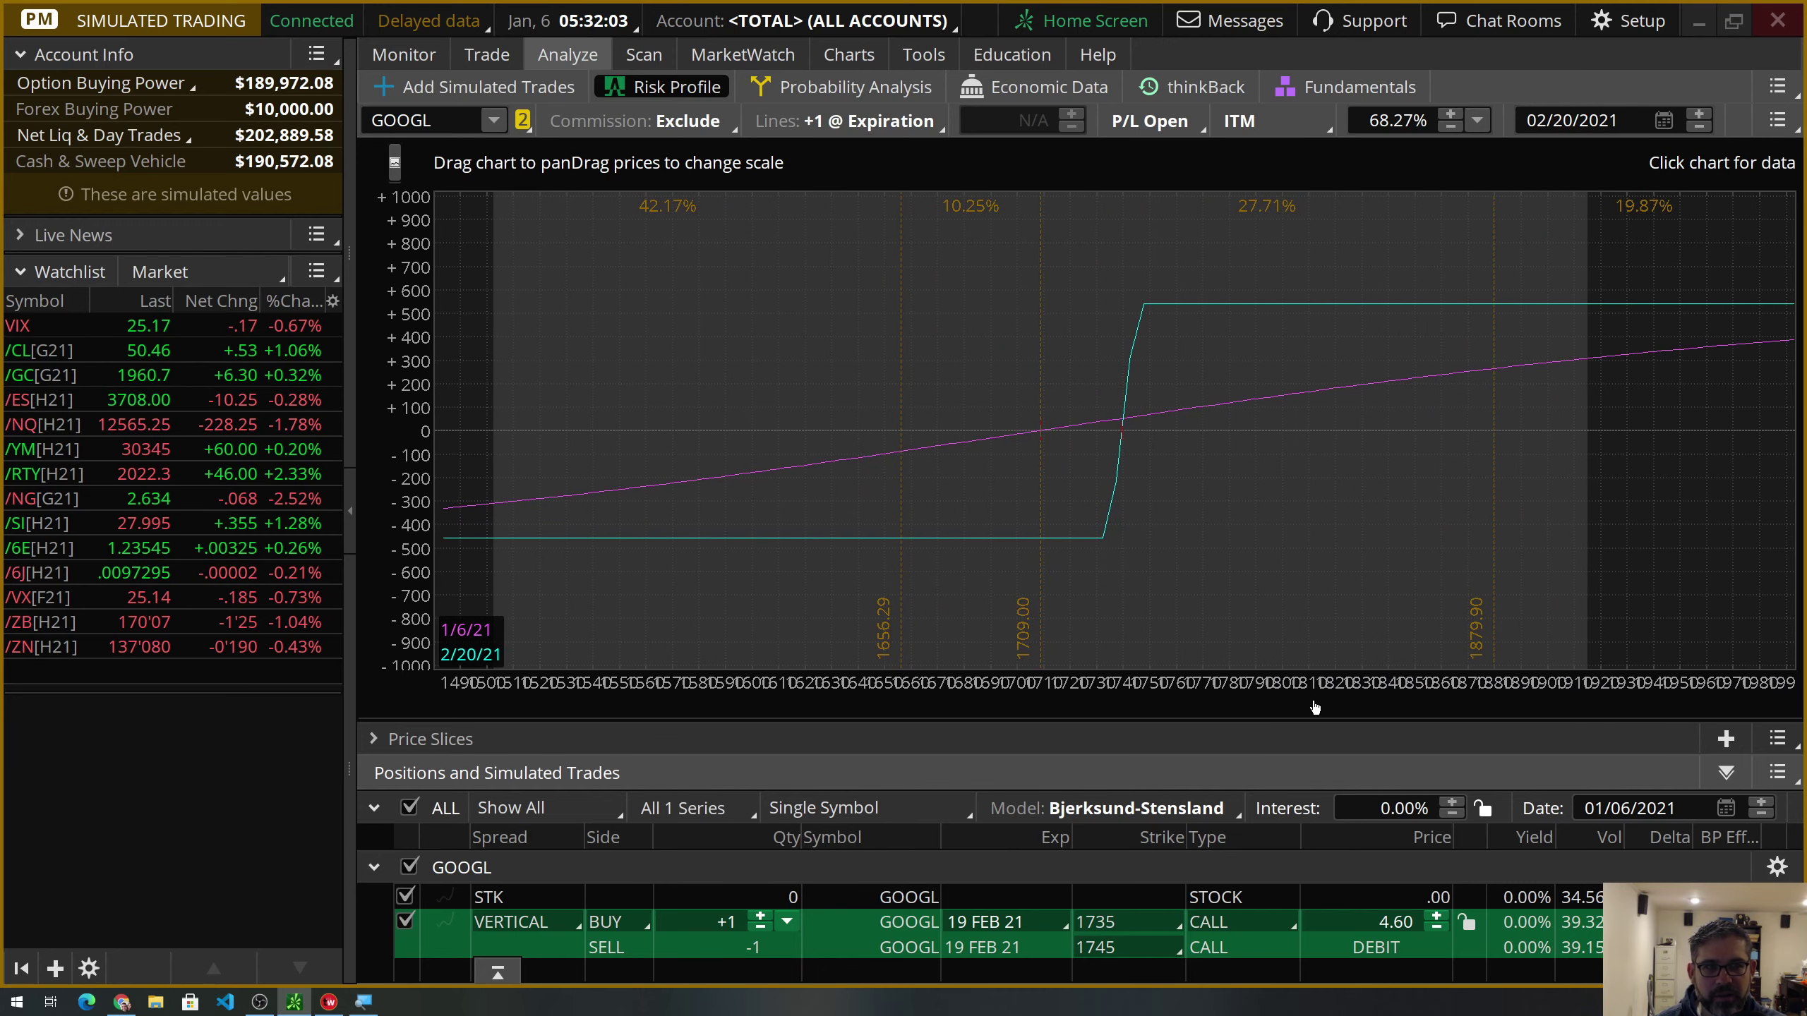
left_click_drag(1198, 700, 1405, 533)
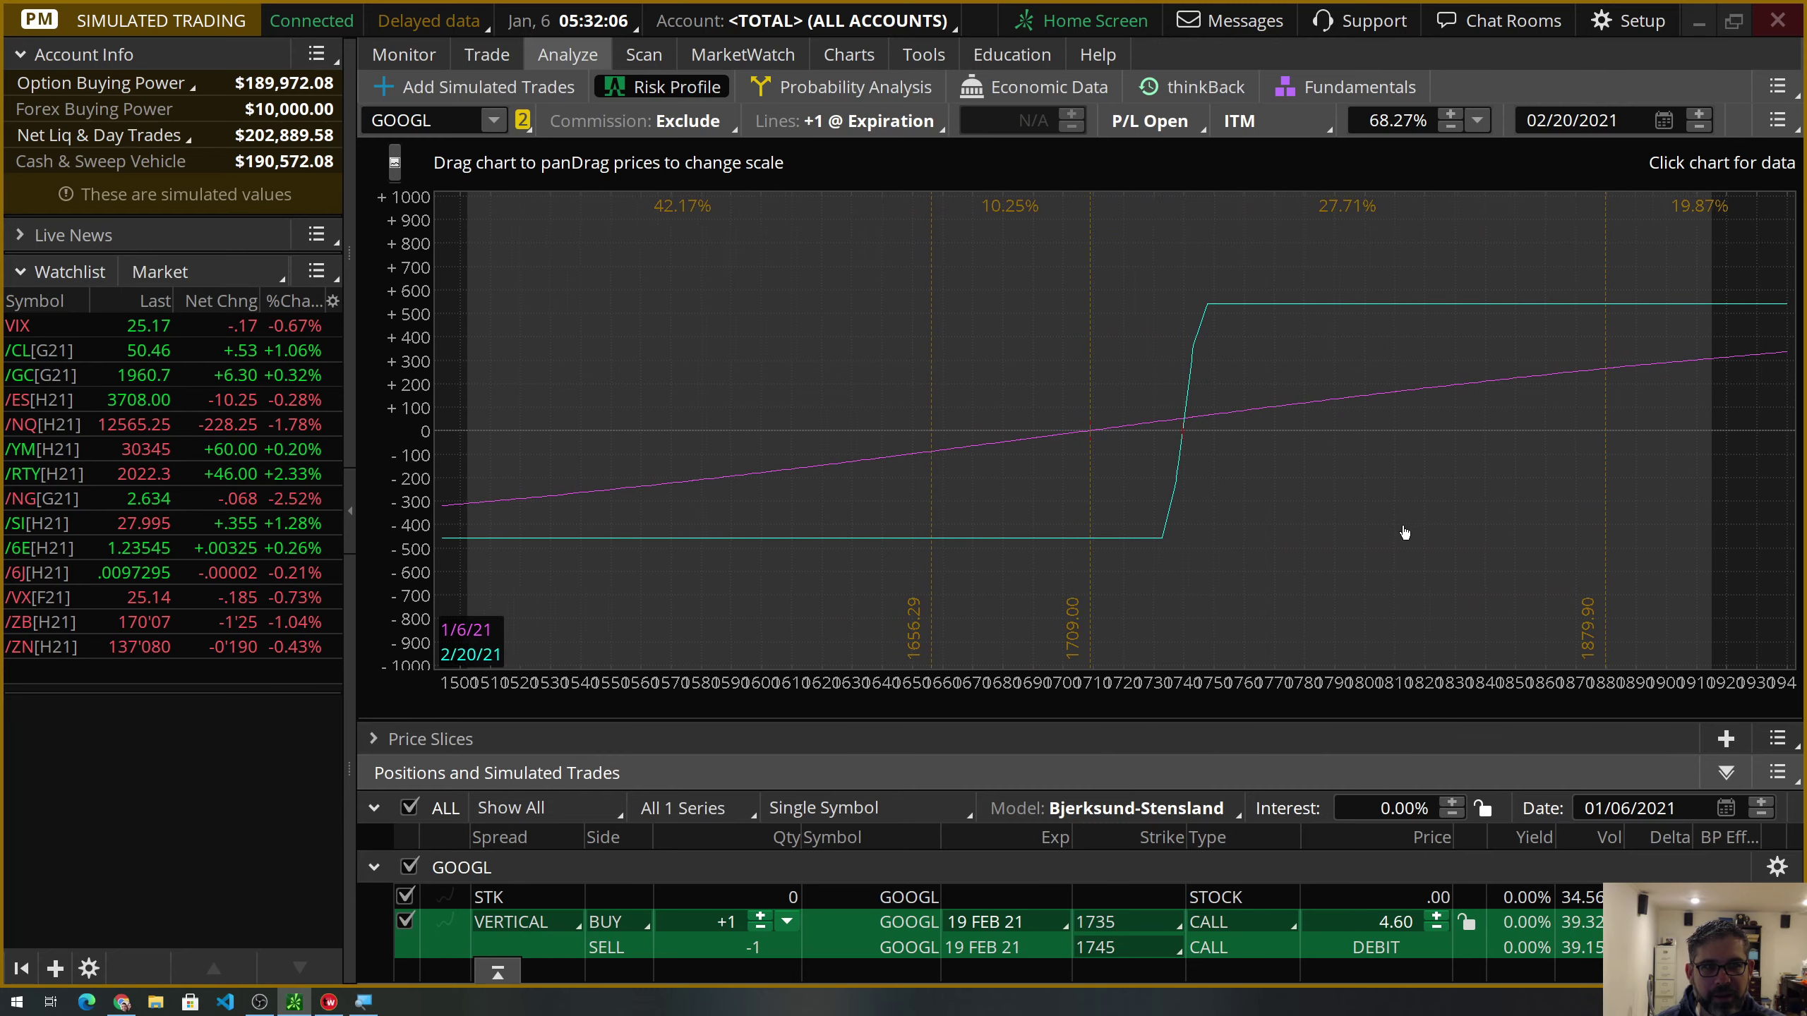
left_click(1778, 738)
Add a 2/20/21 break-even price slice at 1739.68, then show GOOGL's daily chart.
mouse_move(1604, 797)
mouse_move(1377, 748)
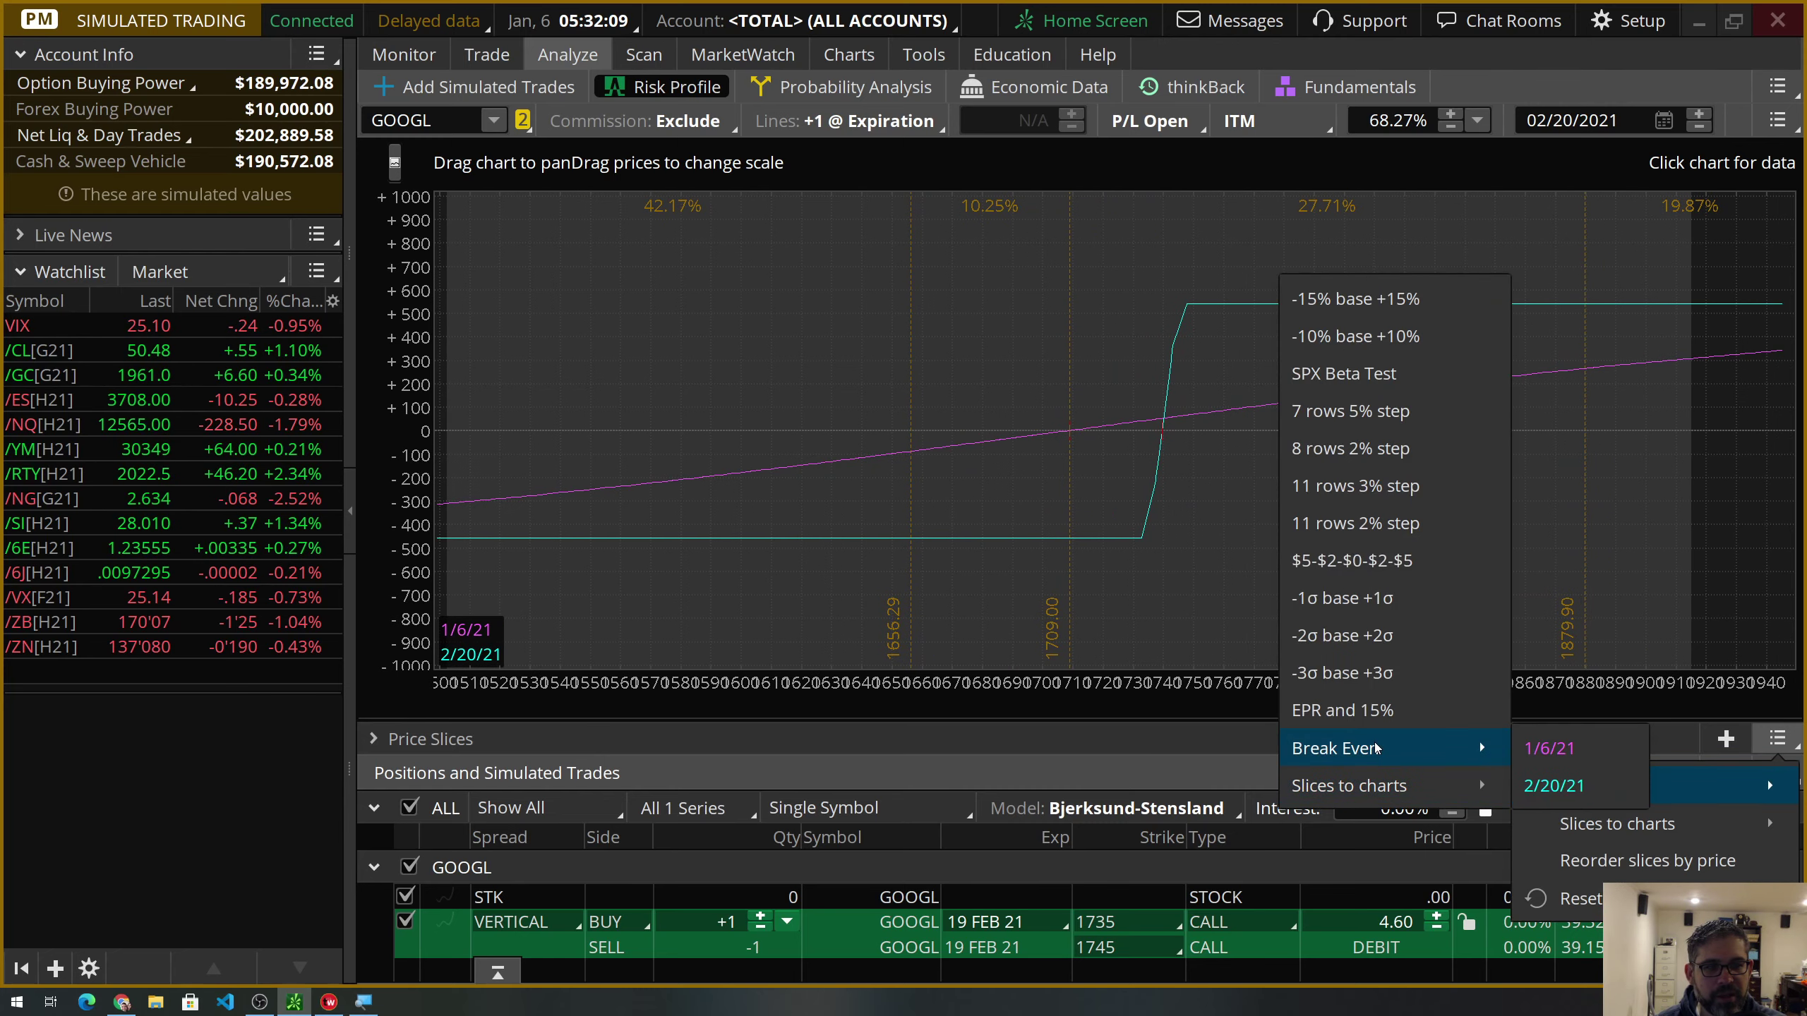
left_click(1555, 787)
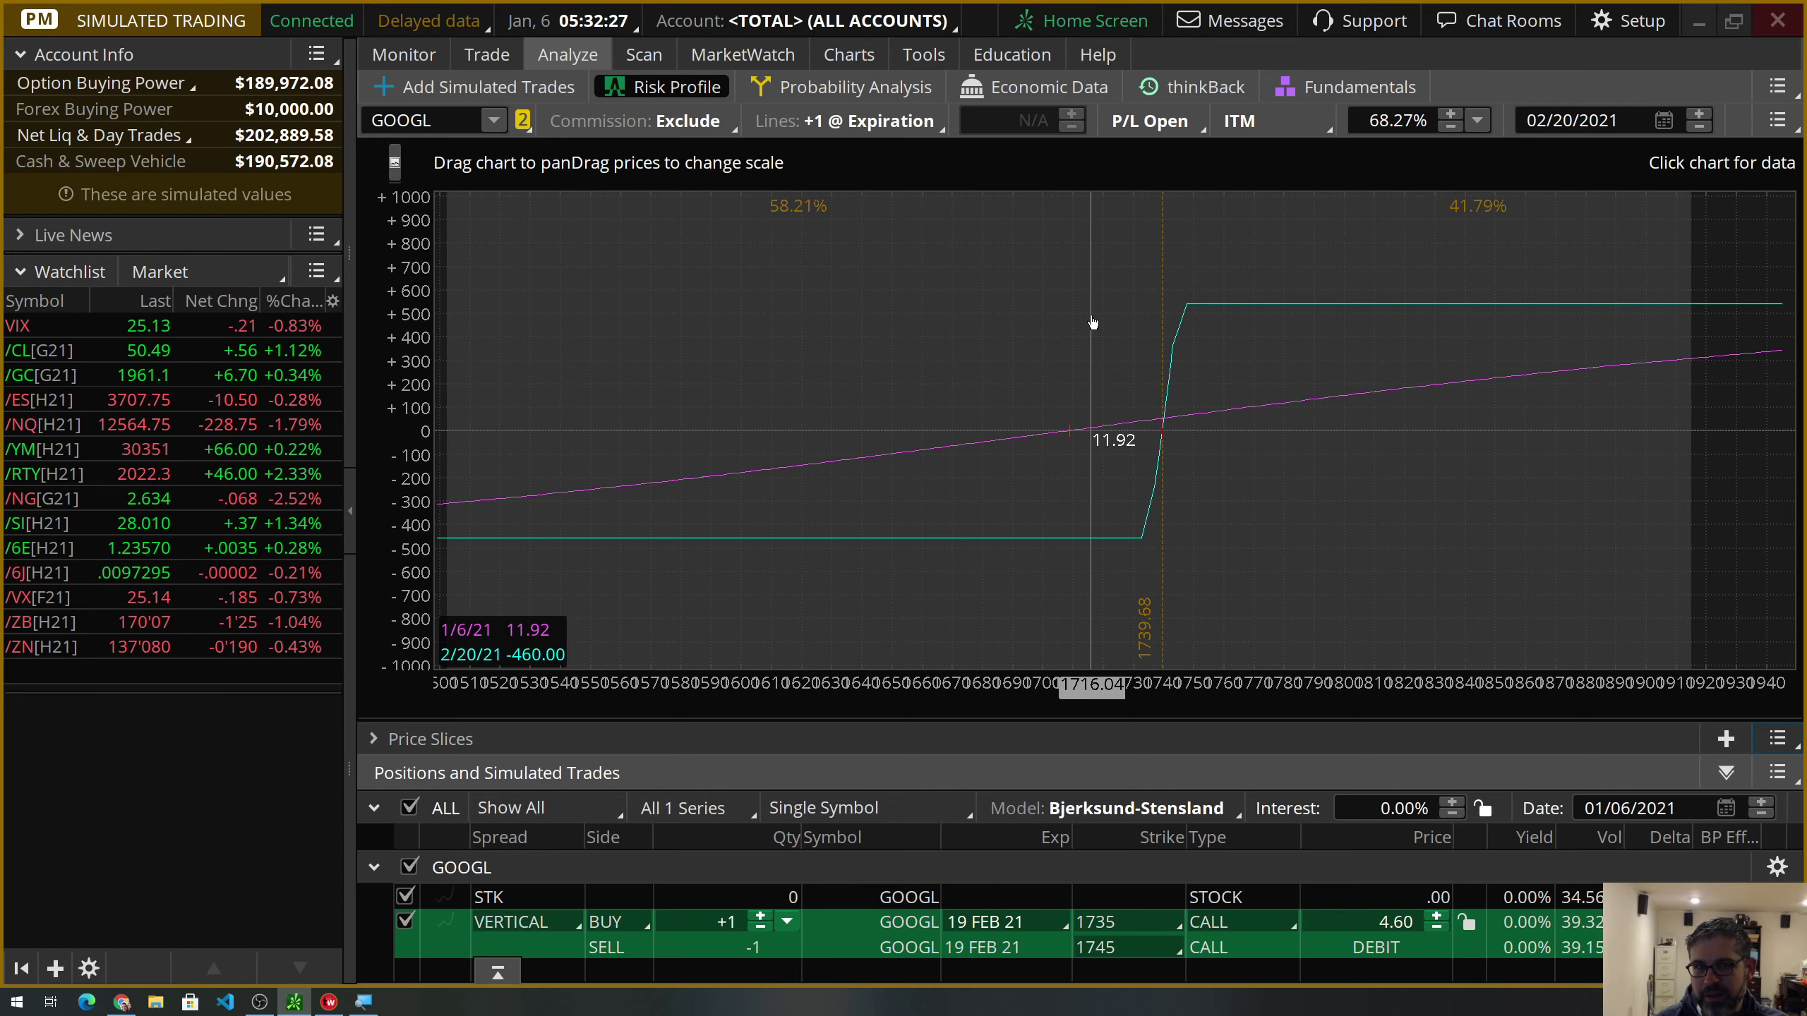
left_click(849, 55)
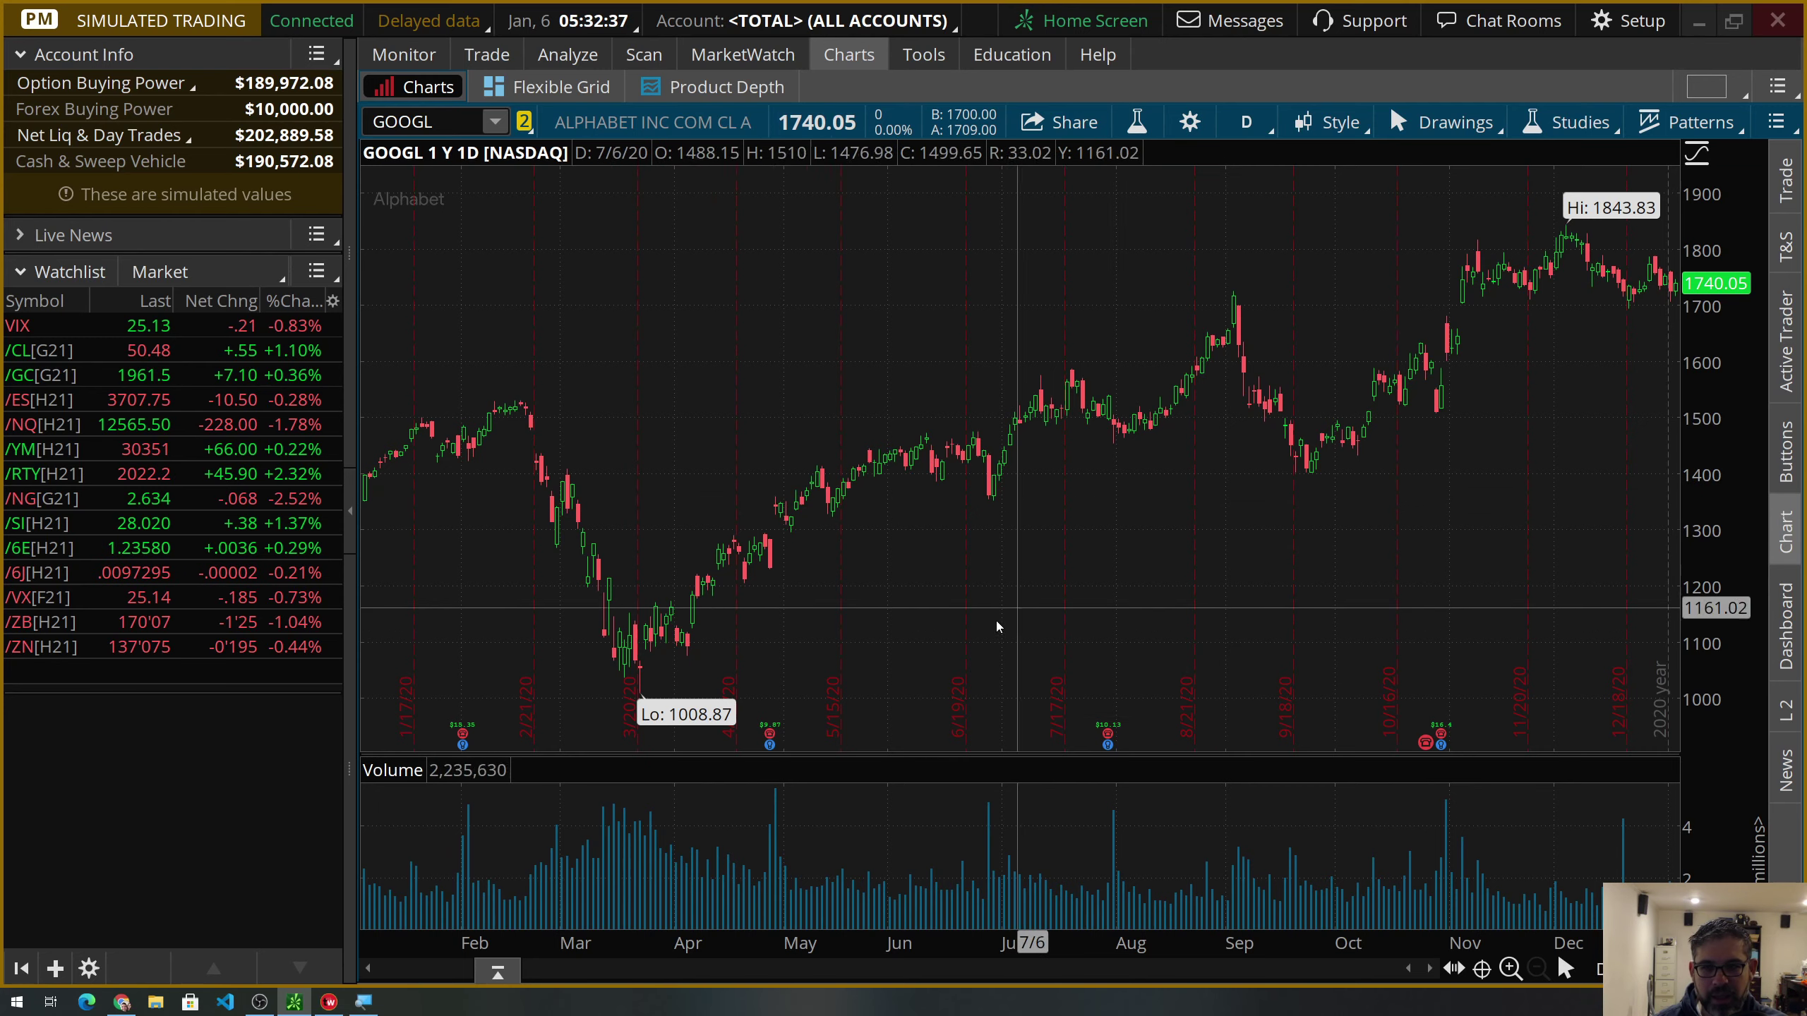
Switch to the tastyworks window with the GOOGL Feb 19 1740/1750 call vertical ticket.
mouse_move(329, 1003)
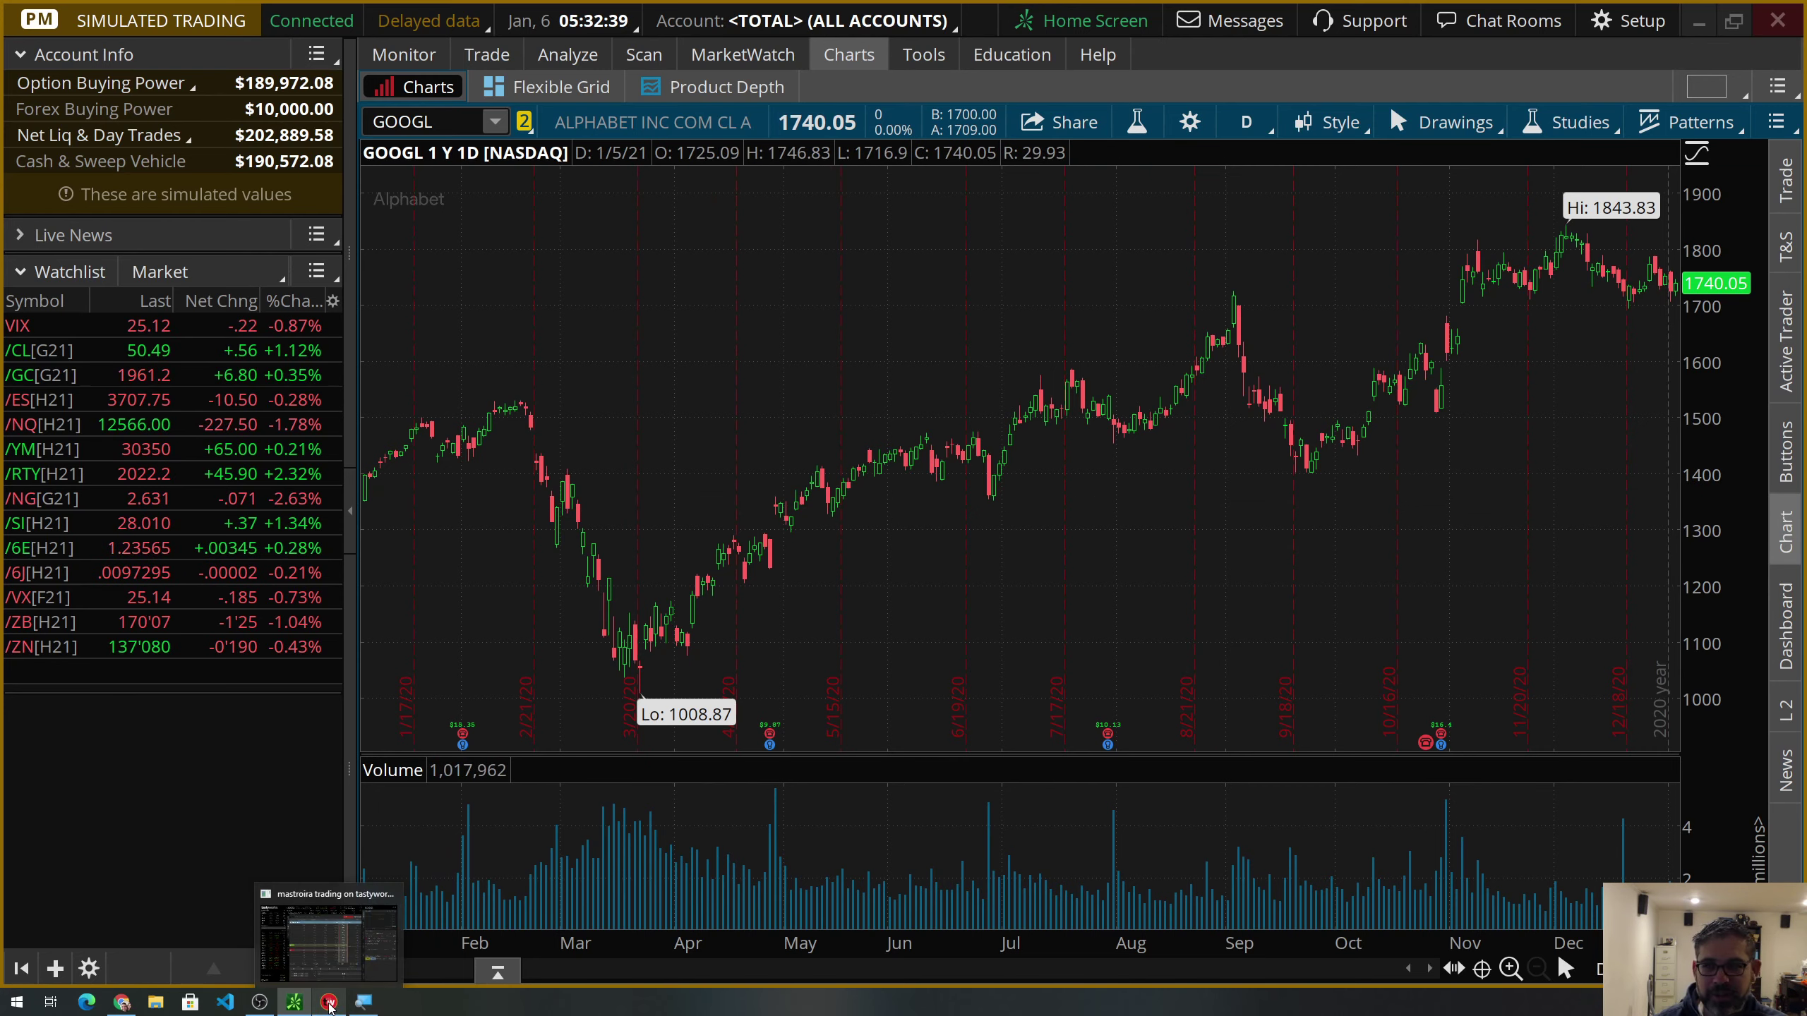
left_click(330, 1004)
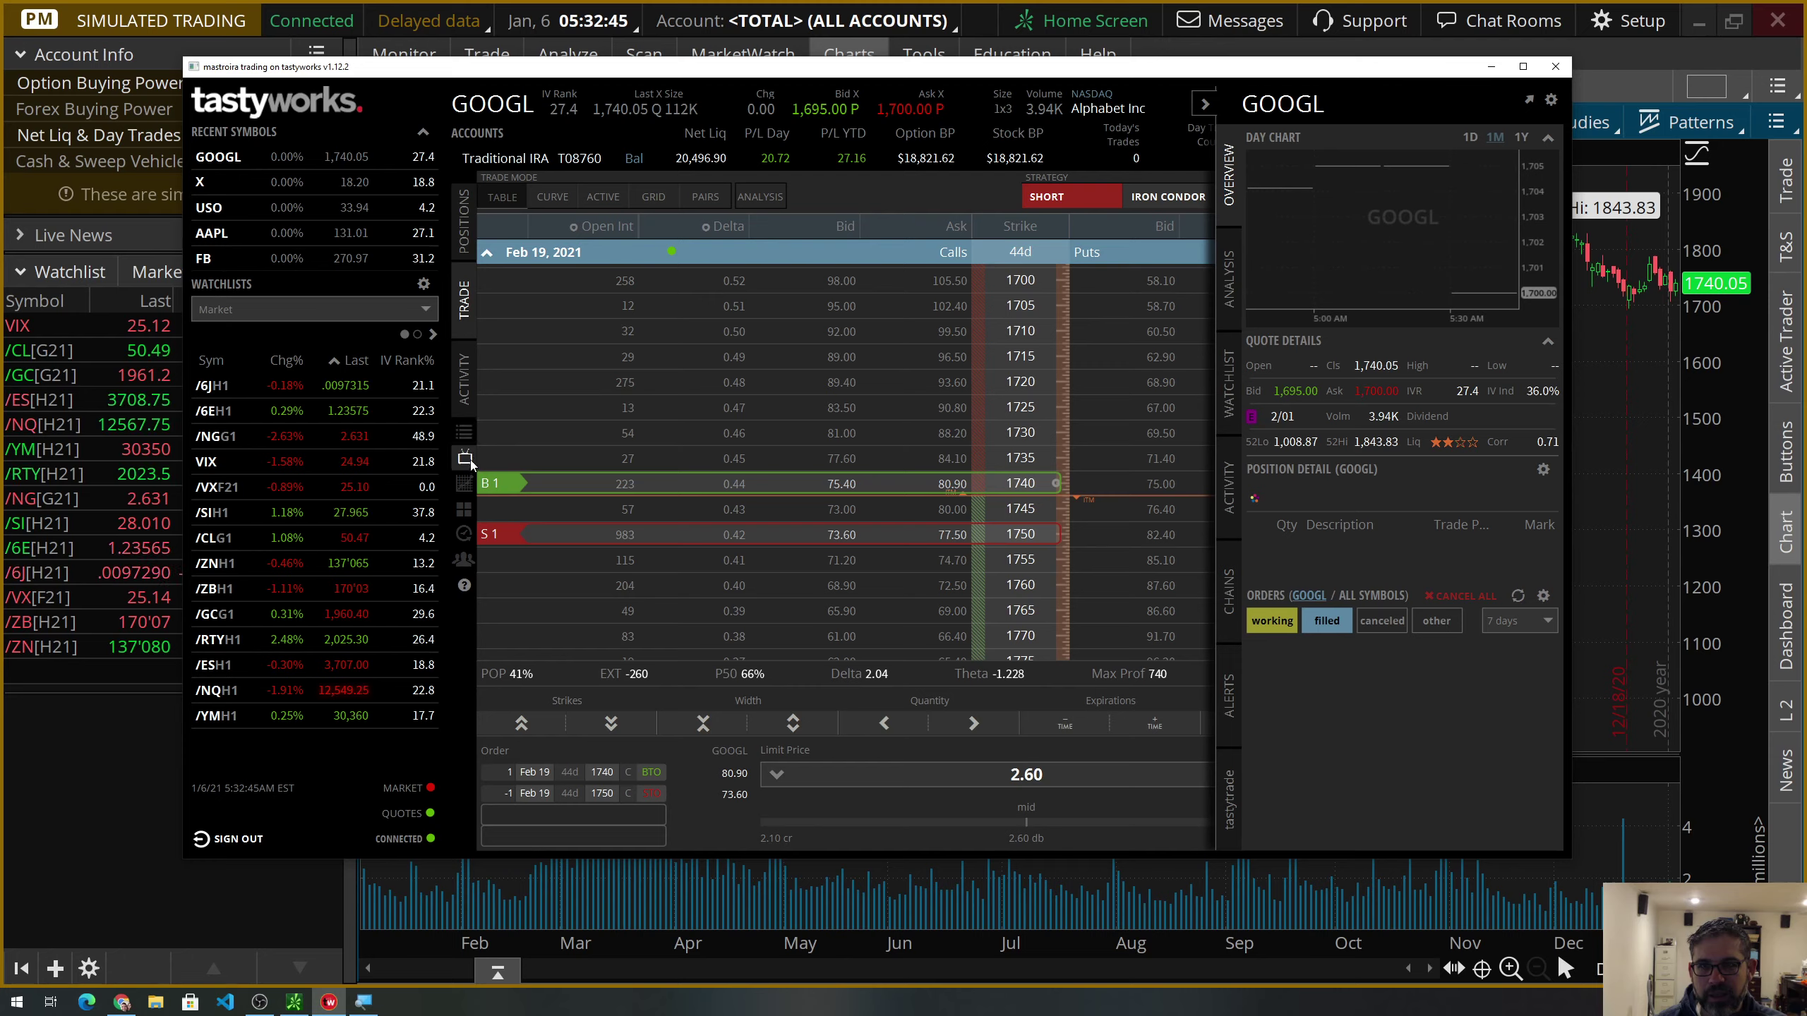
Show the GOOGL chart with MACD and RSI, zoomed to recent bars from January 5.
left_click(465, 484)
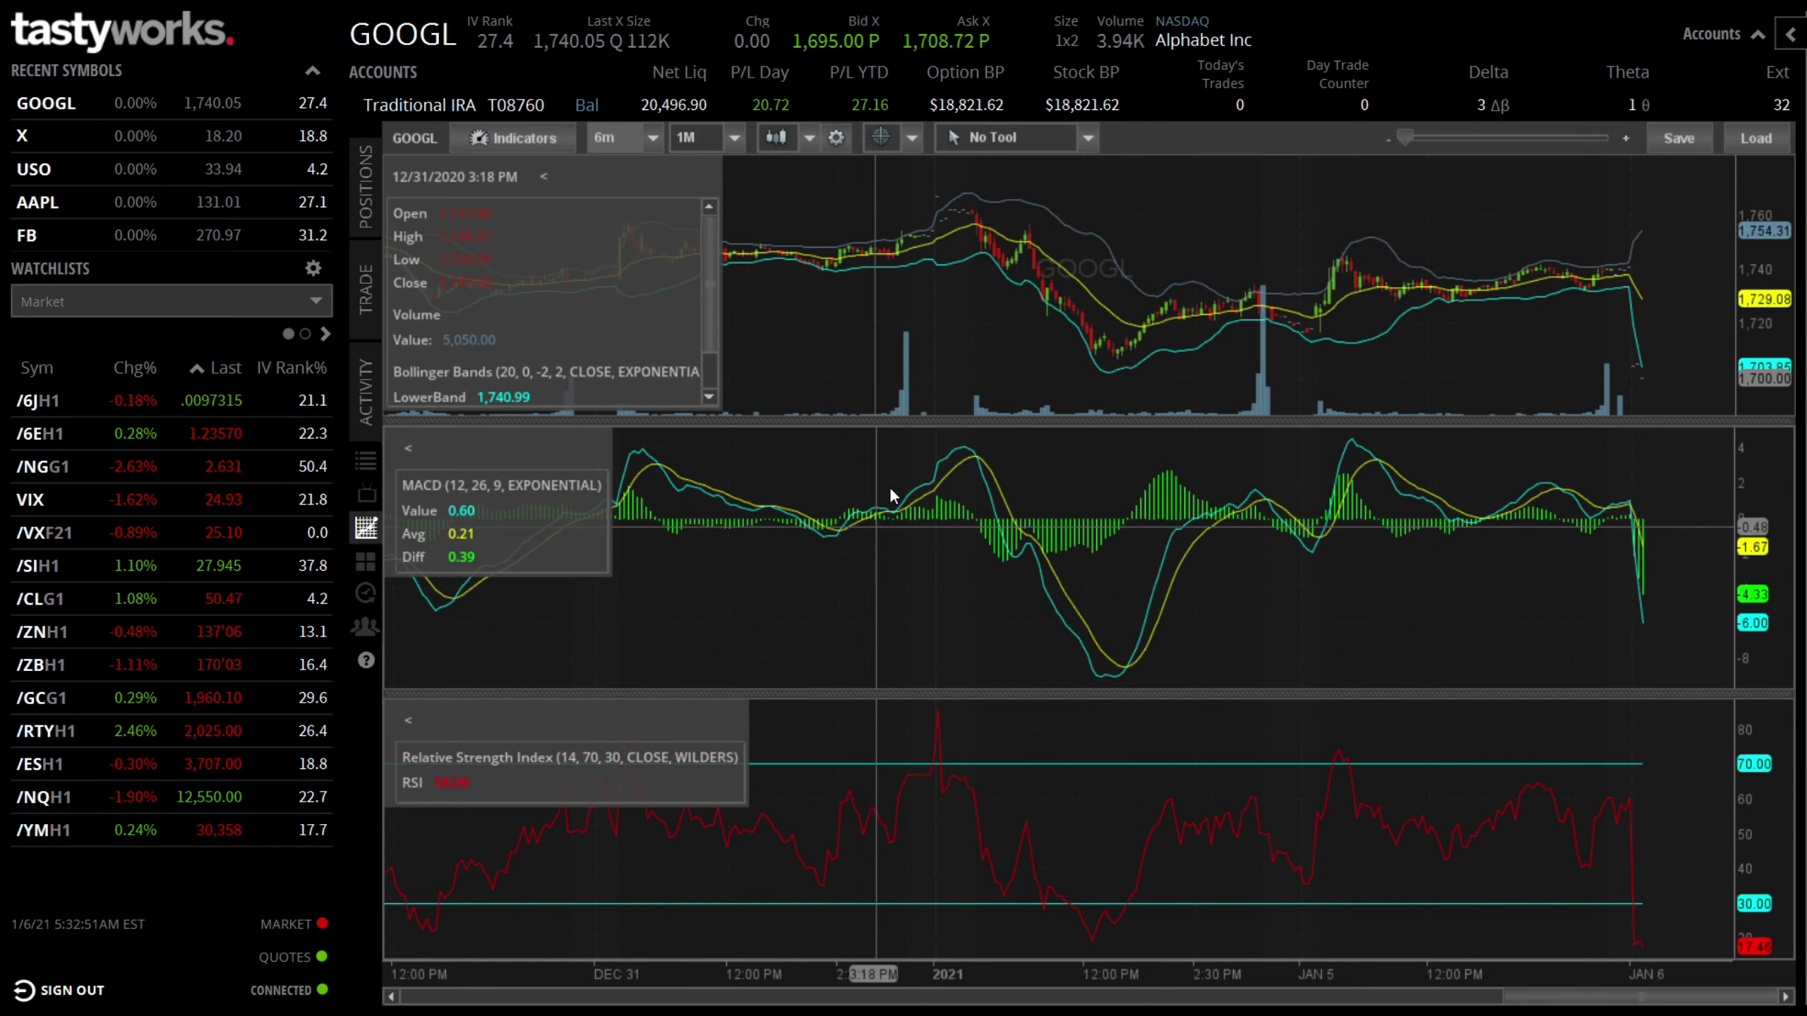
mouse_move(1753, 453)
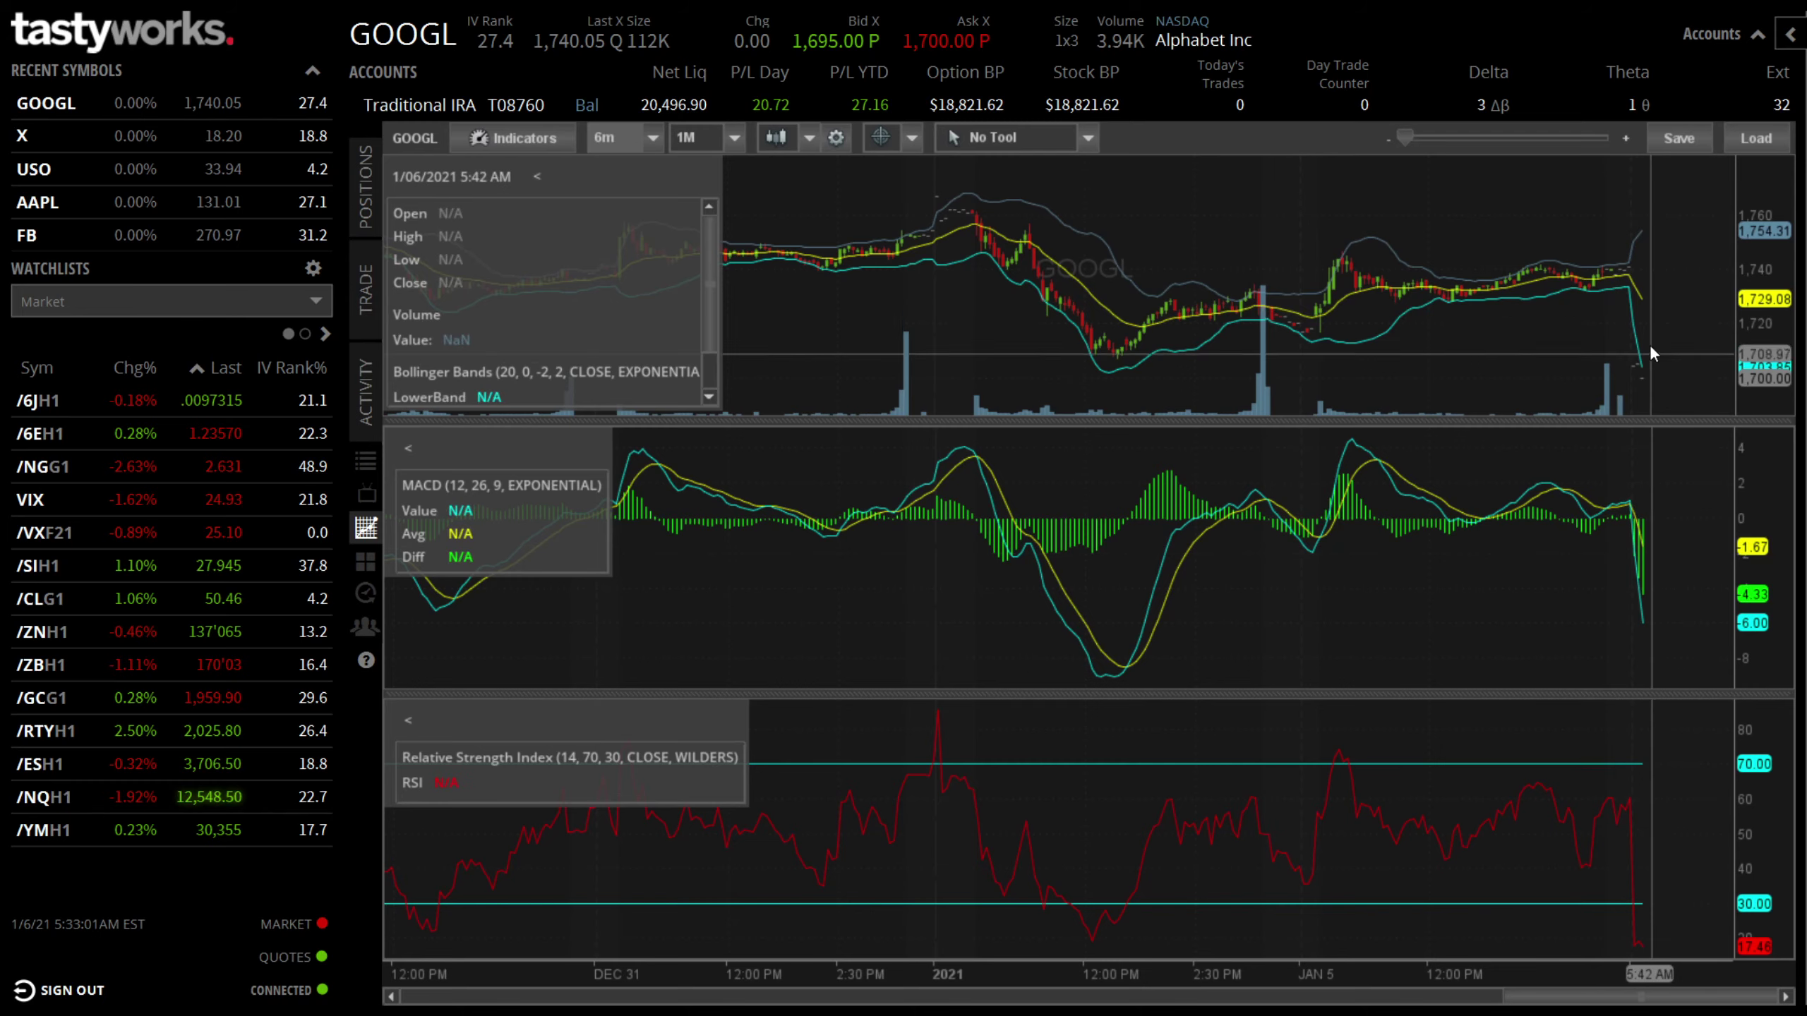
left_click_drag(1405, 138, 1550, 161)
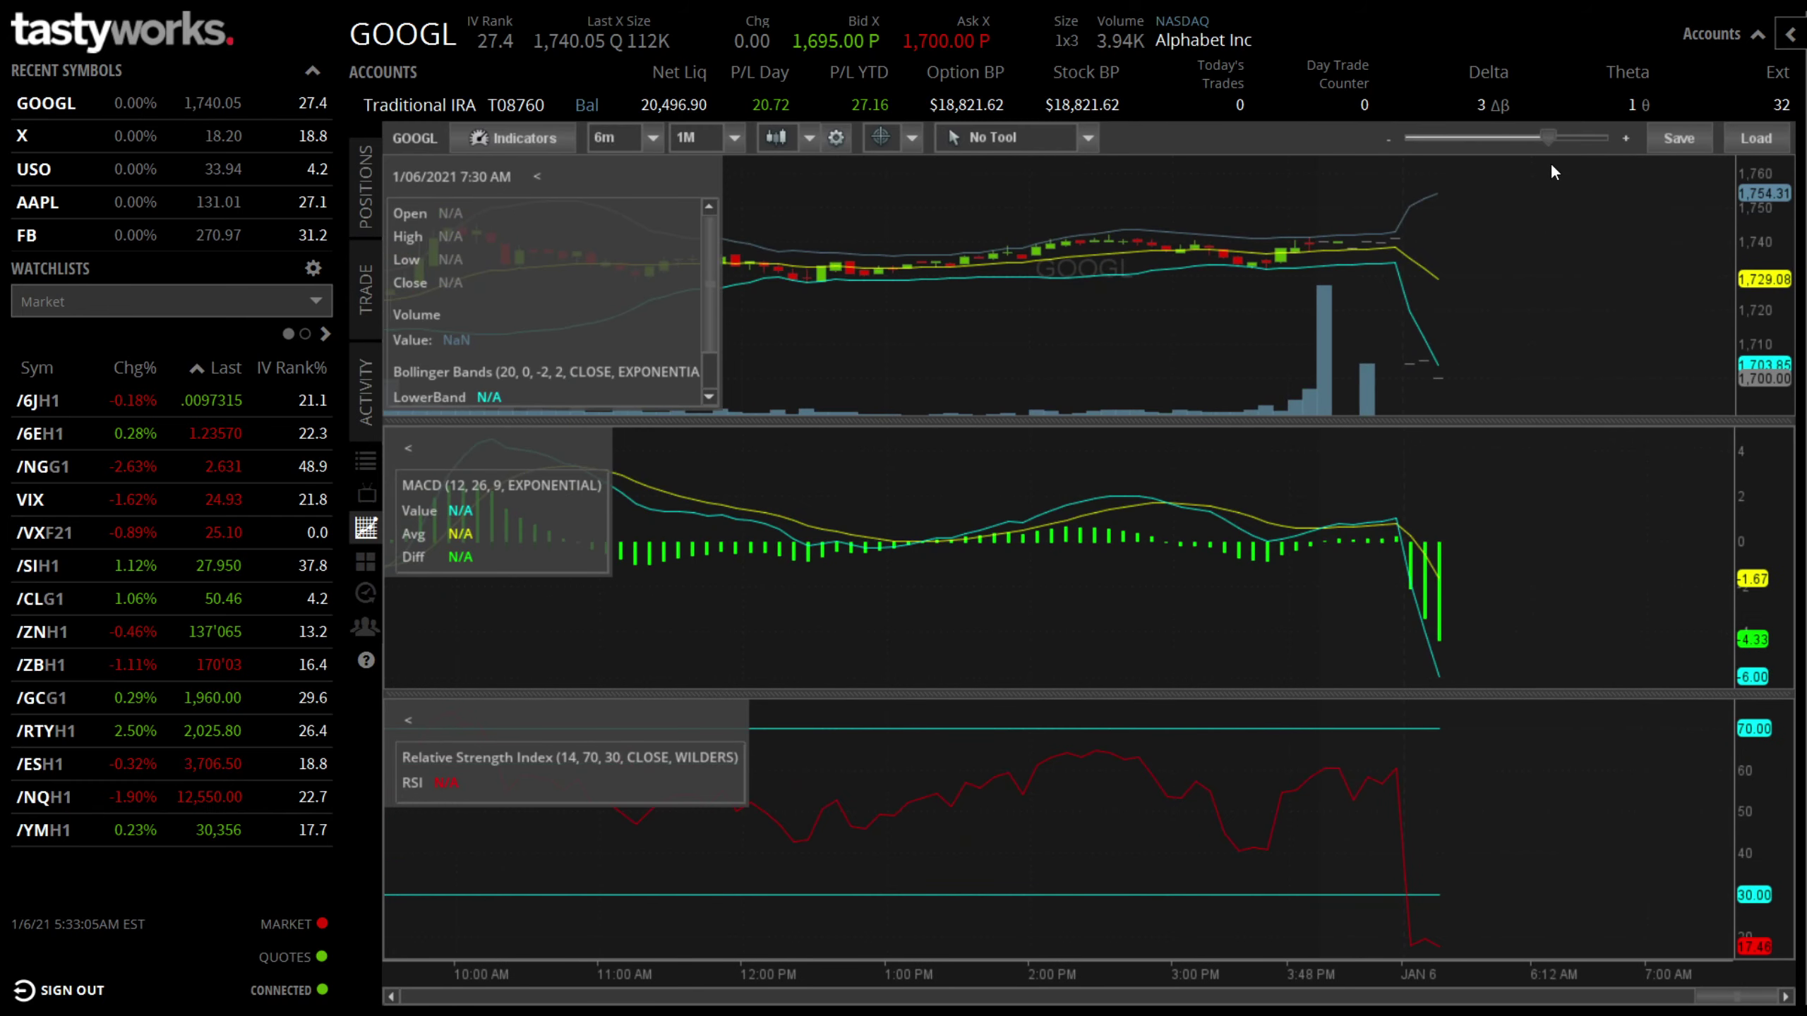
left_click_drag(1550, 161, 1543, 163)
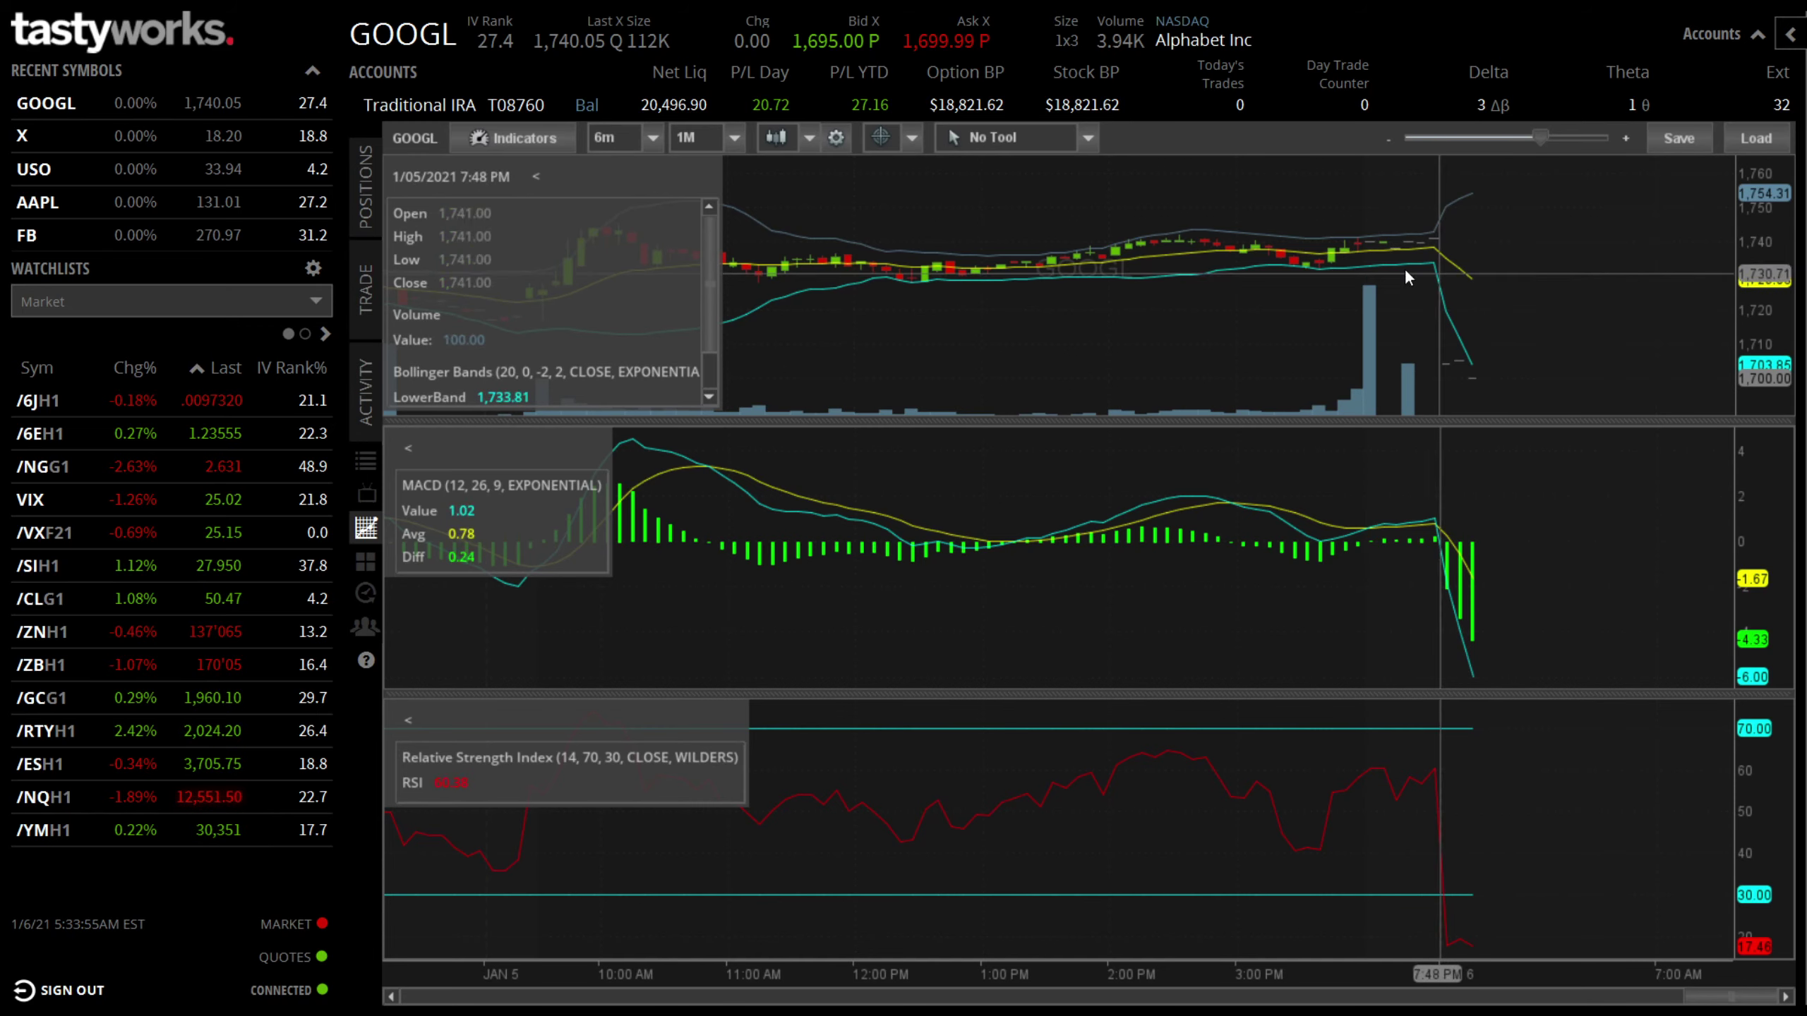
left_click(364, 228)
left_click(364, 274)
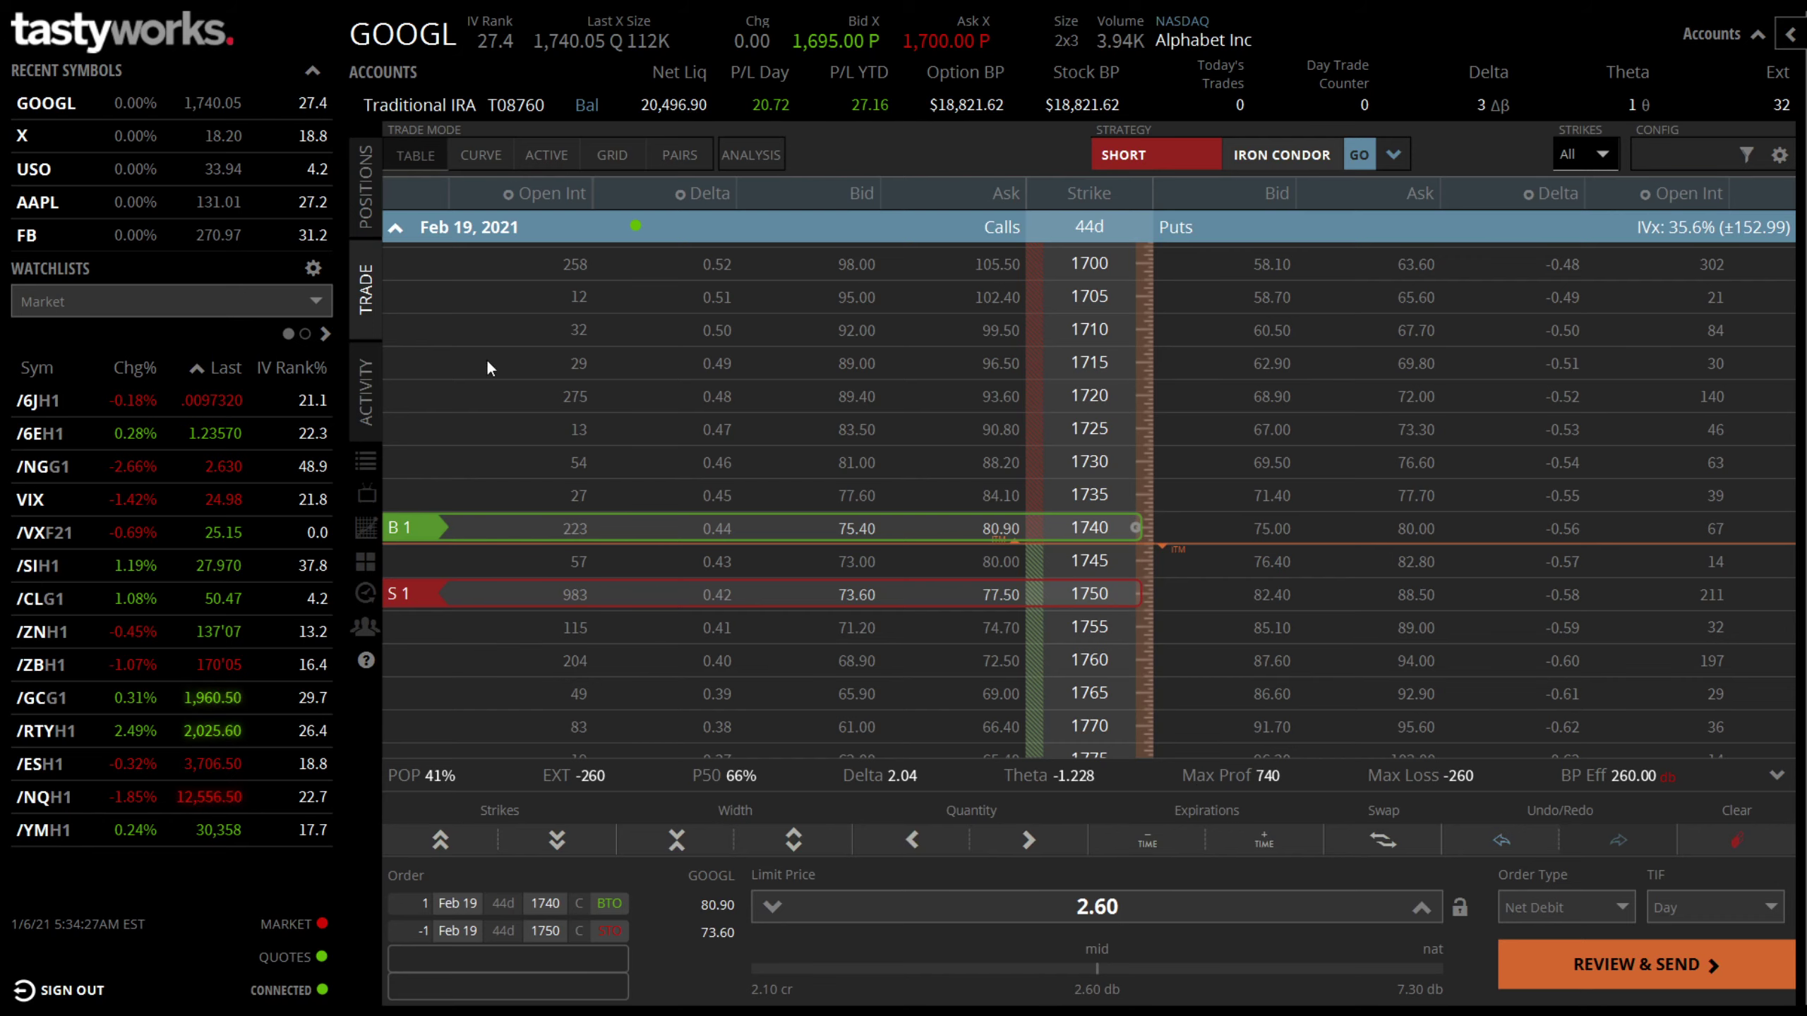
left_click(360, 530)
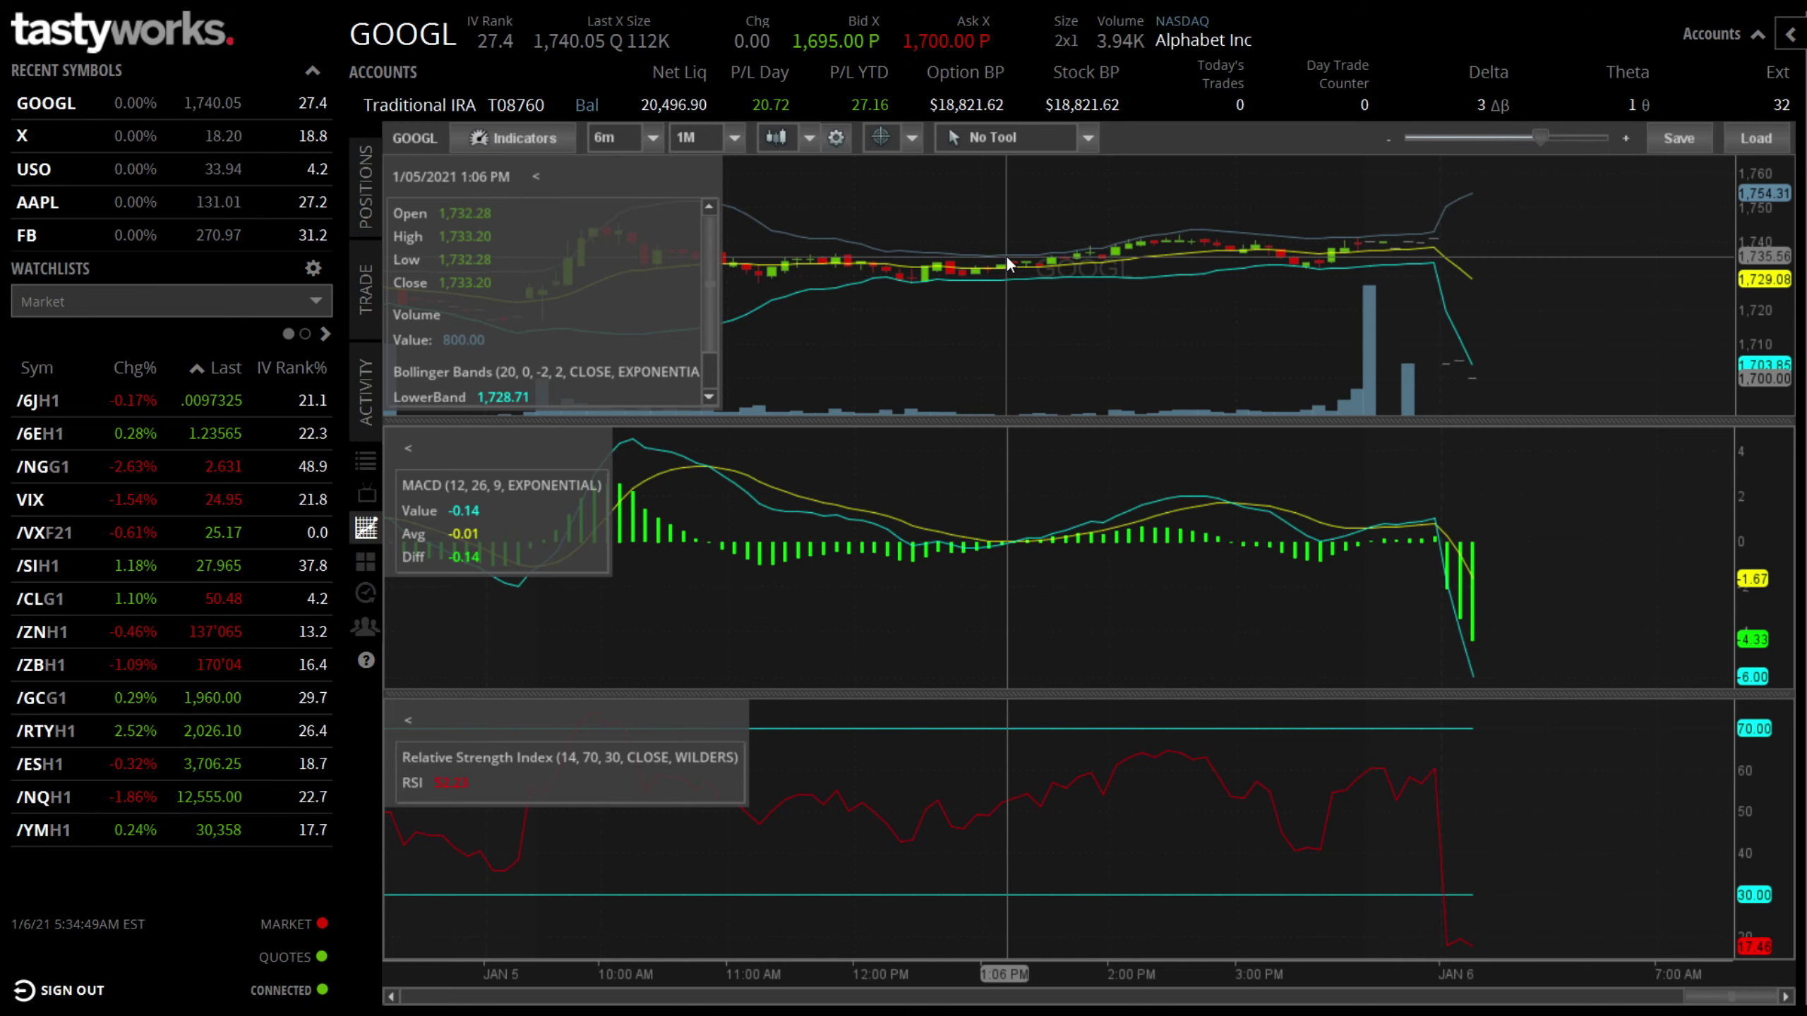
Zoom the tastyworks GOOGL 6-minute chart out to span Dec 31 through Jan 6.
left_click_drag(1540, 140, 1349, 144)
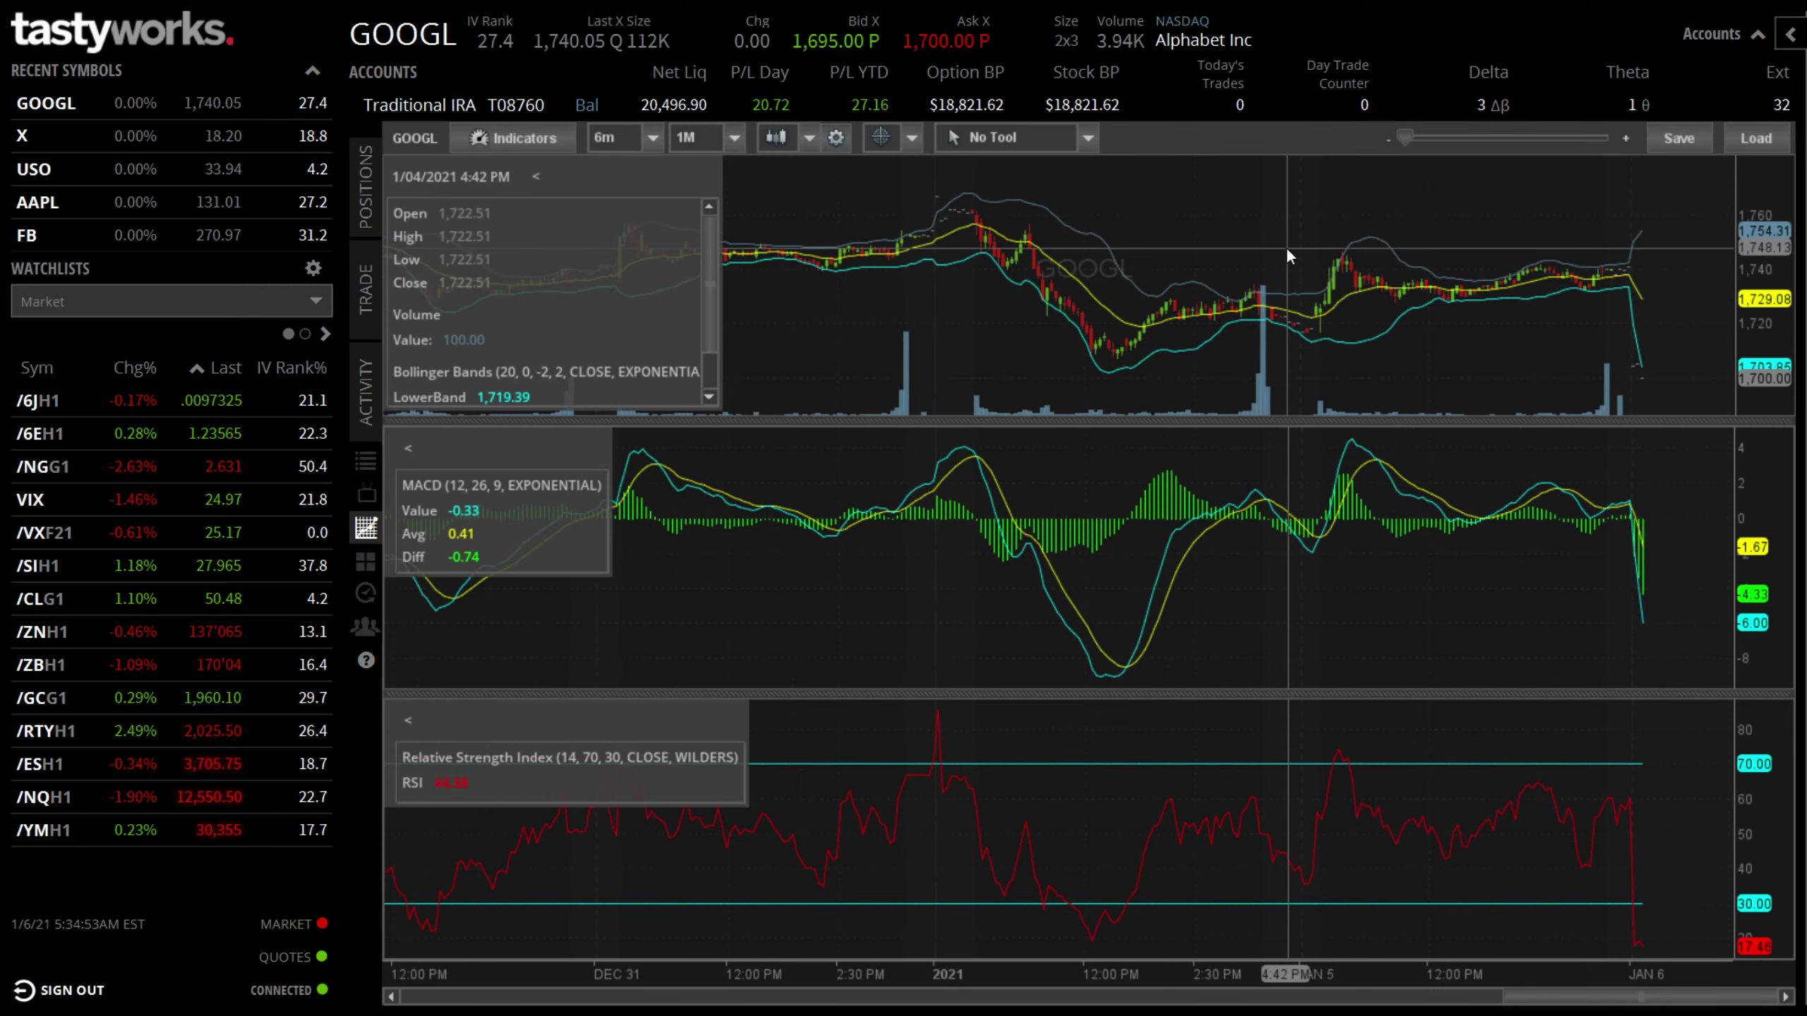